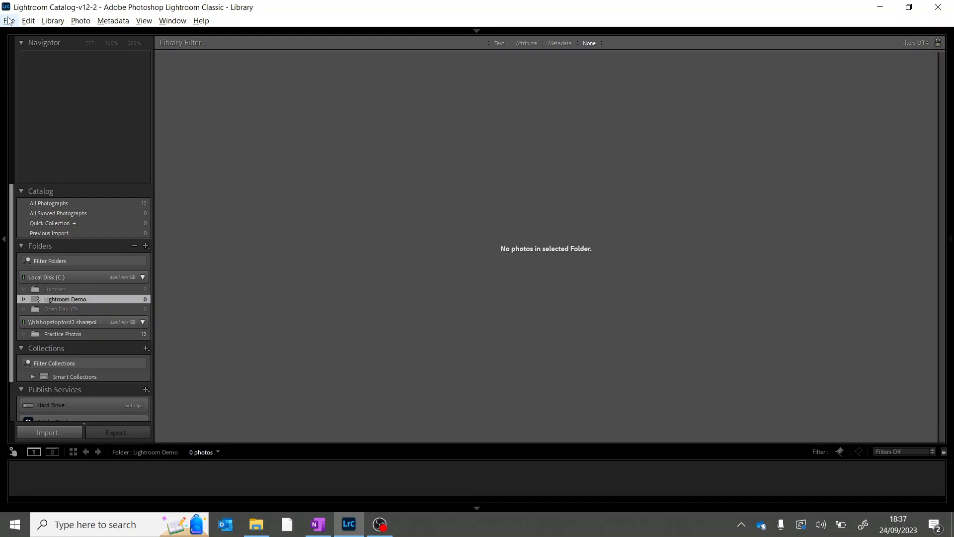
Start a photo import and choose the iMedia Test Photos folder on USB Drive (D:) as the source
click(7, 21)
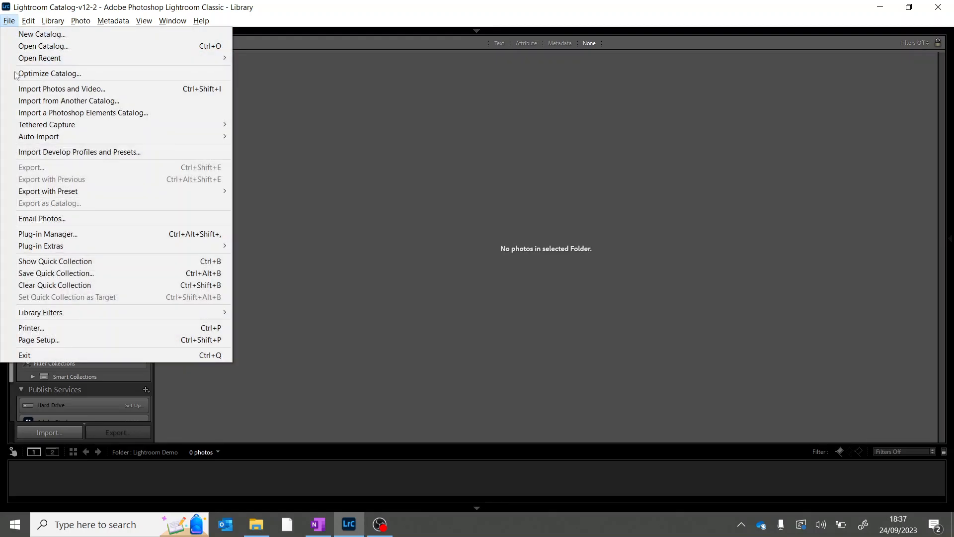
click(24, 88)
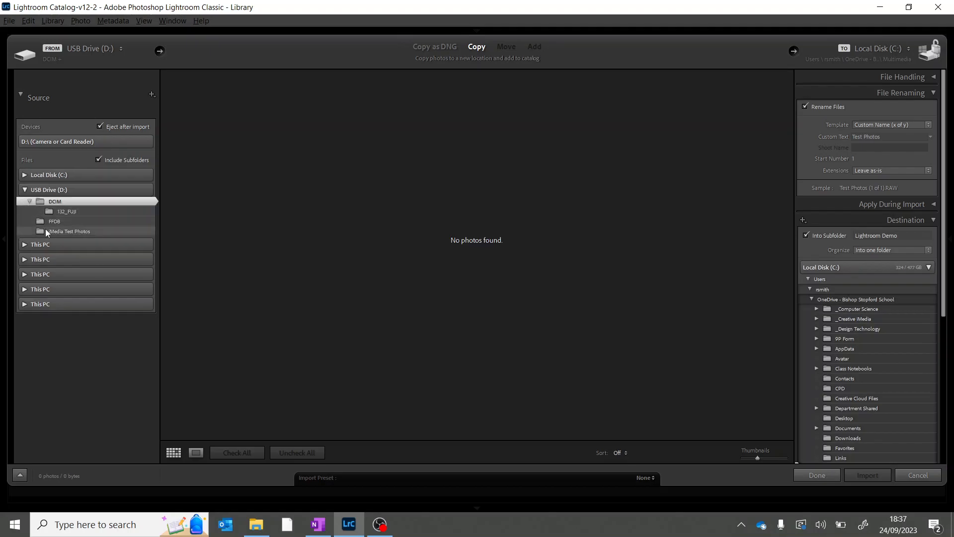
click(65, 231)
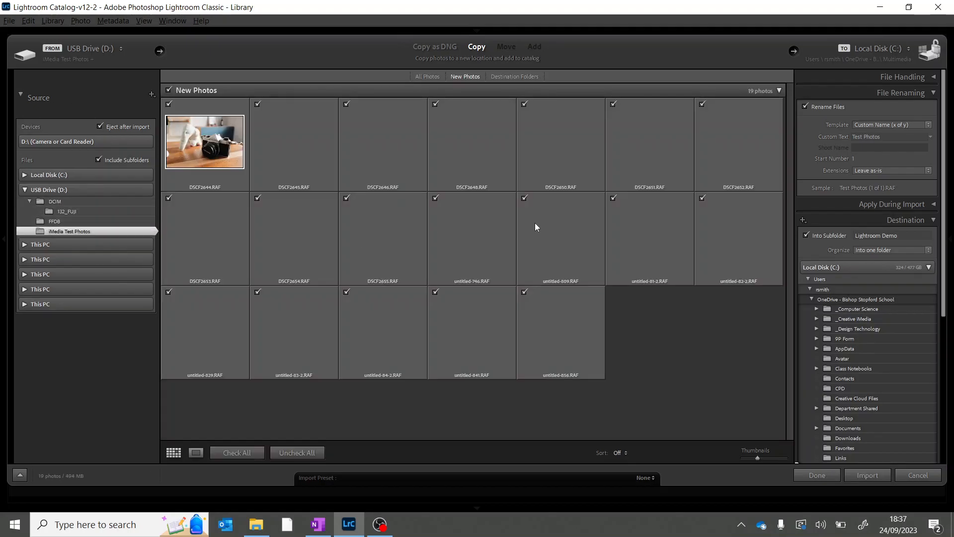
Review the file handling, renaming and destination settings, and import all photos into the Lightroom Demo subfolder with the Test Photos naming
click(913, 76)
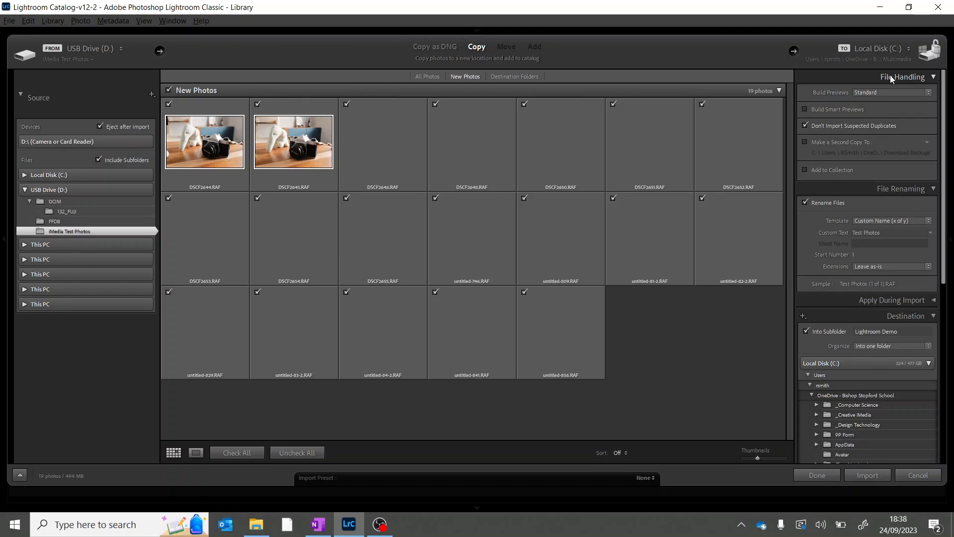
click(890, 76)
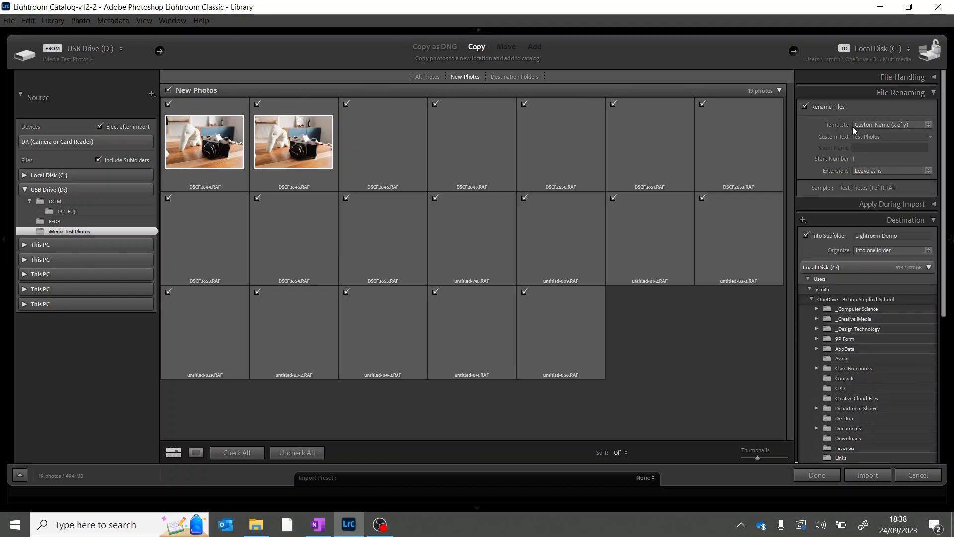
click(832, 109)
click(832, 108)
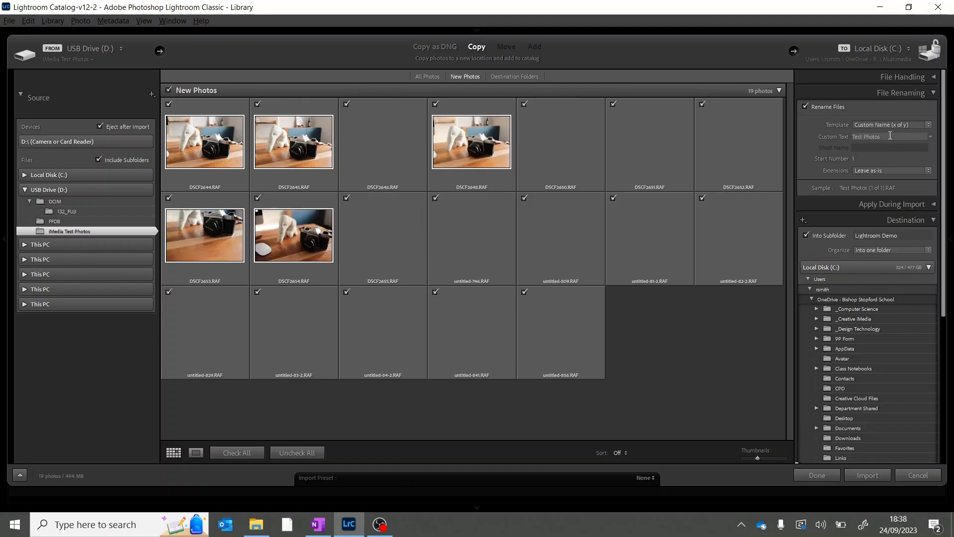
click(924, 94)
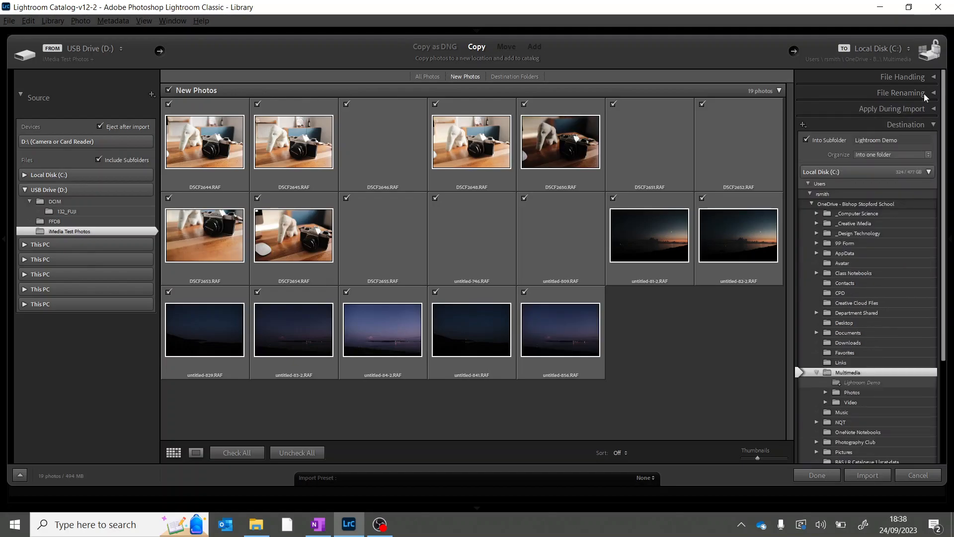
scroll(858, 285, down, 2)
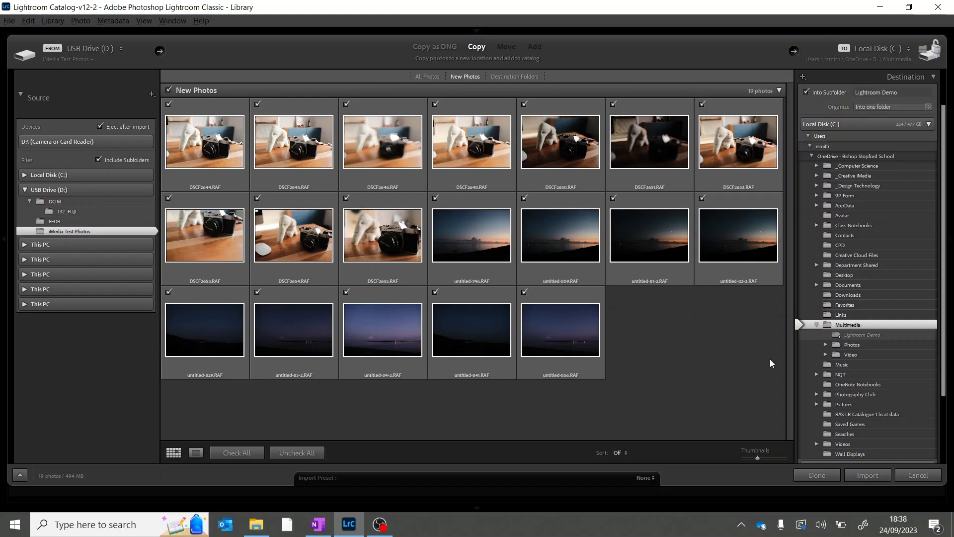
click(854, 478)
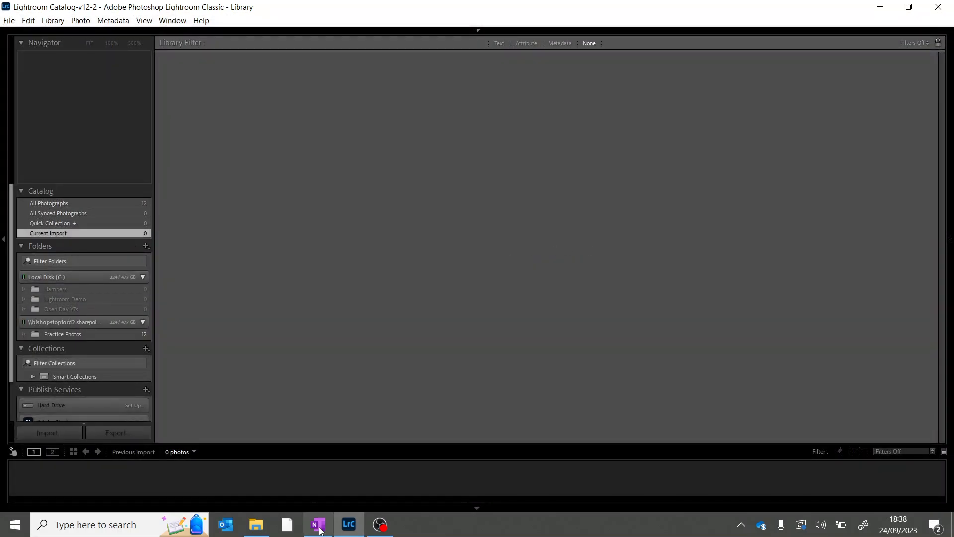
Switch to OneNote, tick "Import images" in the Workflow Confidence Checker, and return to Lightroom Classic
click(319, 527)
click(26, 96)
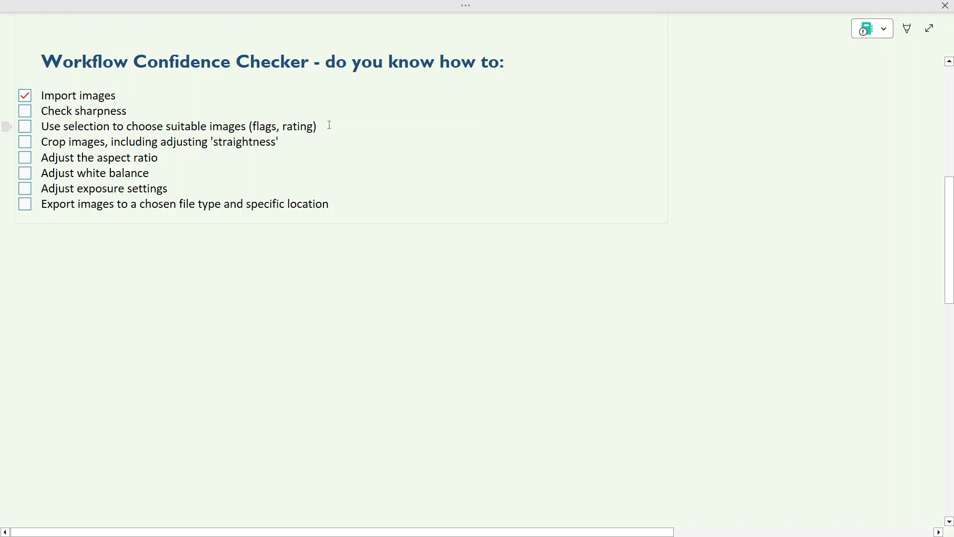
key(alt+Tab)
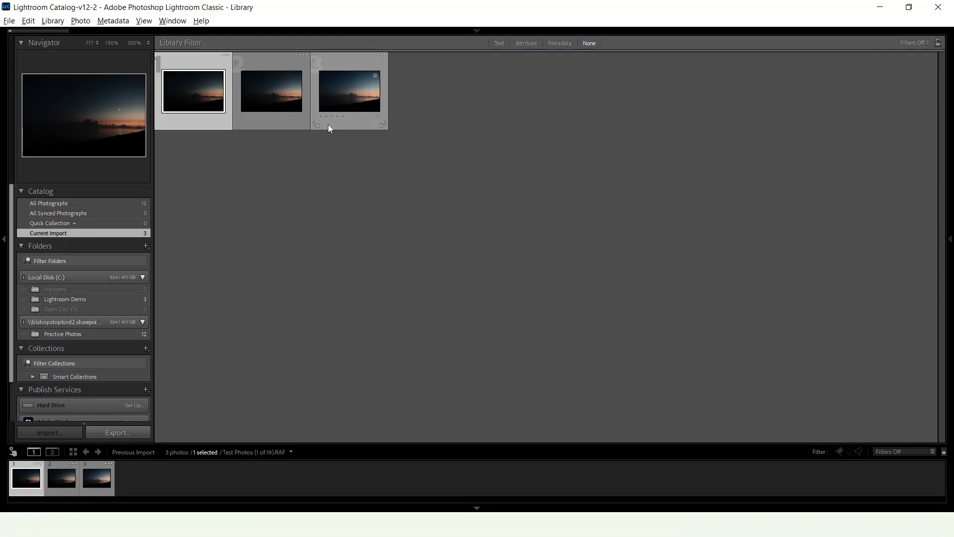
Hide the Navigator and Folders side panel and open the first imported photo in the enlarged single-photo view
click(316, 175)
click(5, 223)
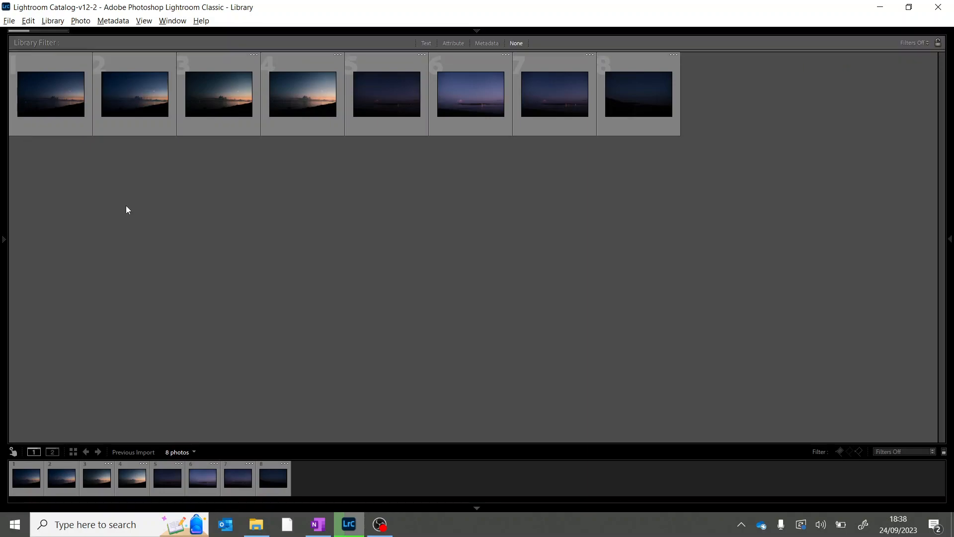
double_click(55, 95)
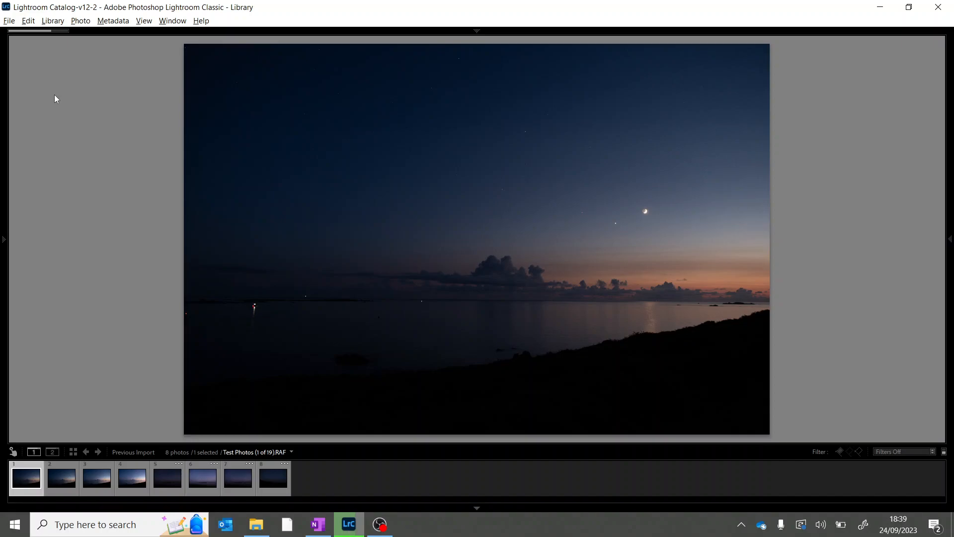
right_click(24, 476)
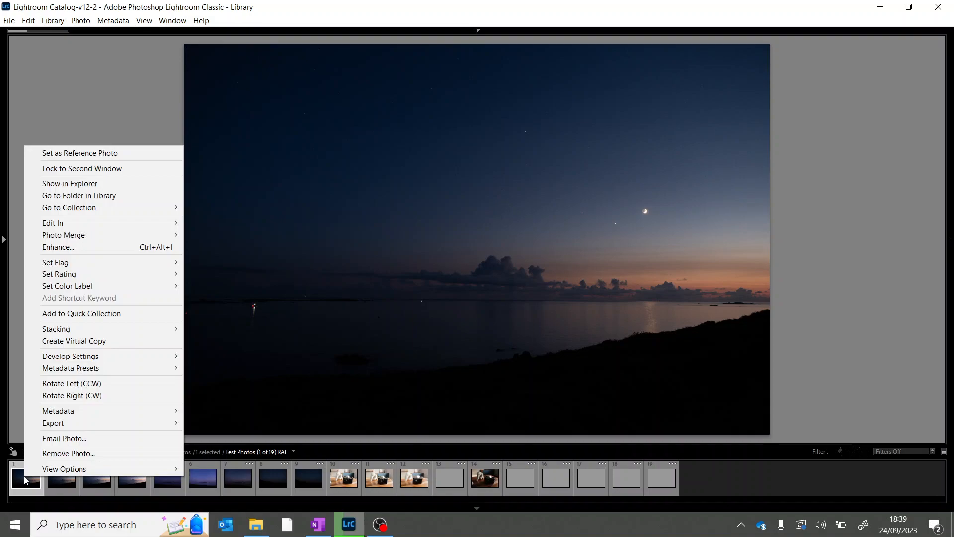
mouse_move(152, 287)
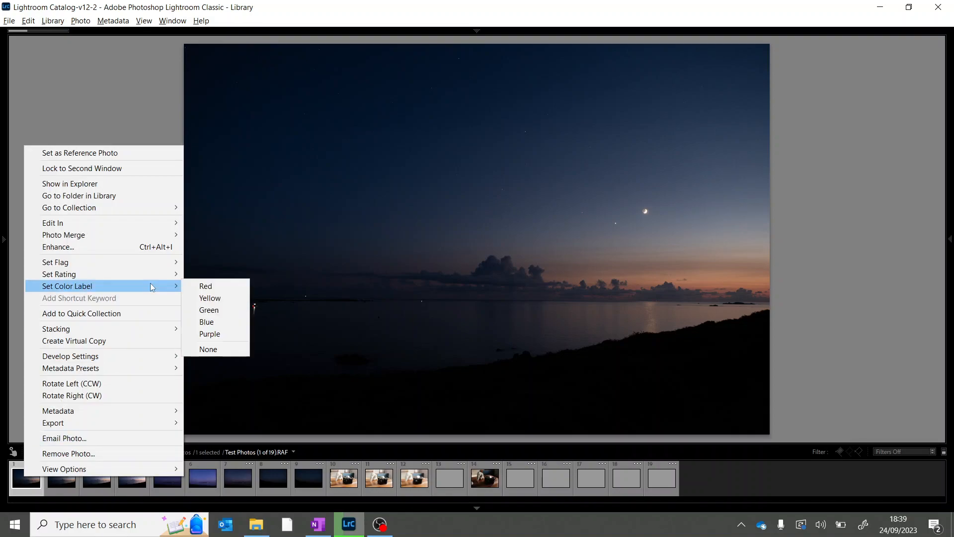
mouse_move(171, 271)
click(384, 259)
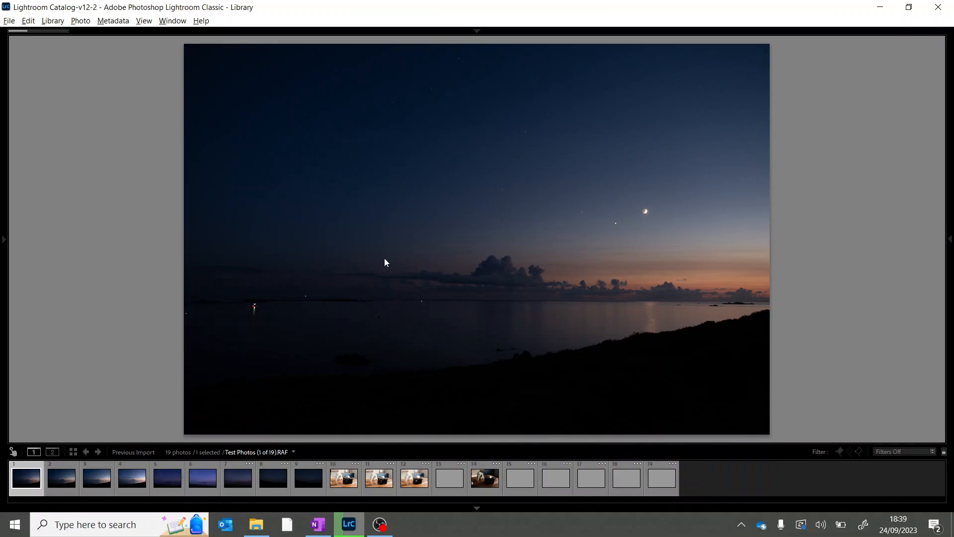
click(384, 259)
click(384, 258)
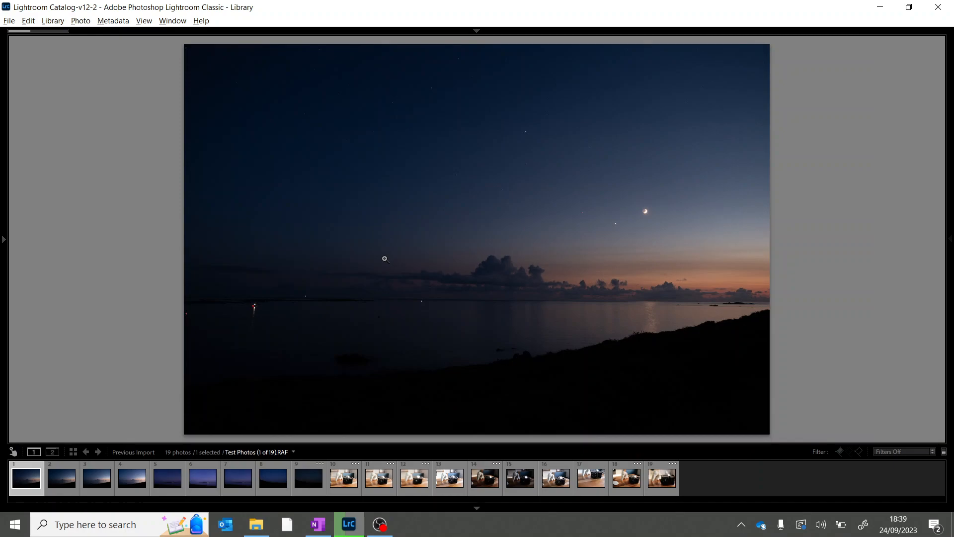
Try the unflagged and rejected states on the first photo and leave it flagged as a pick
key(p)
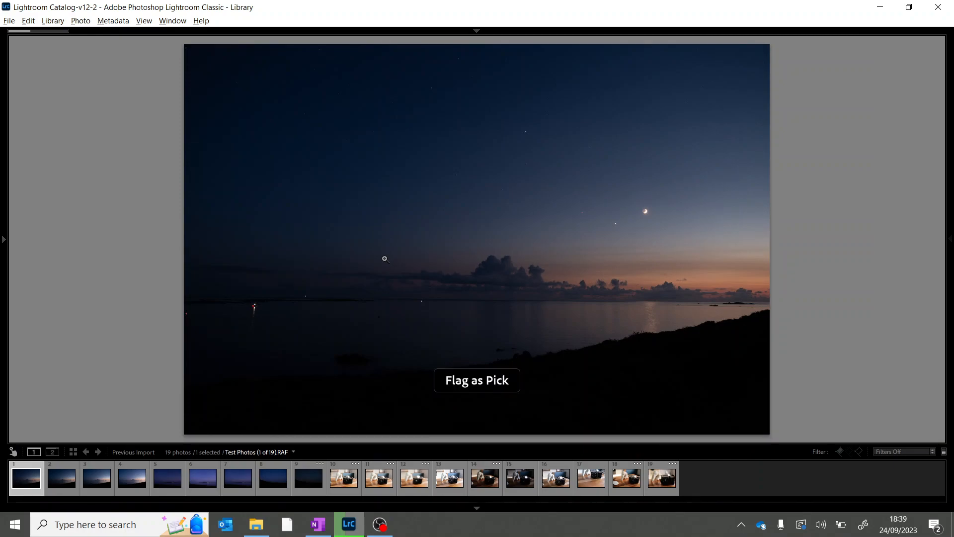
key(u)
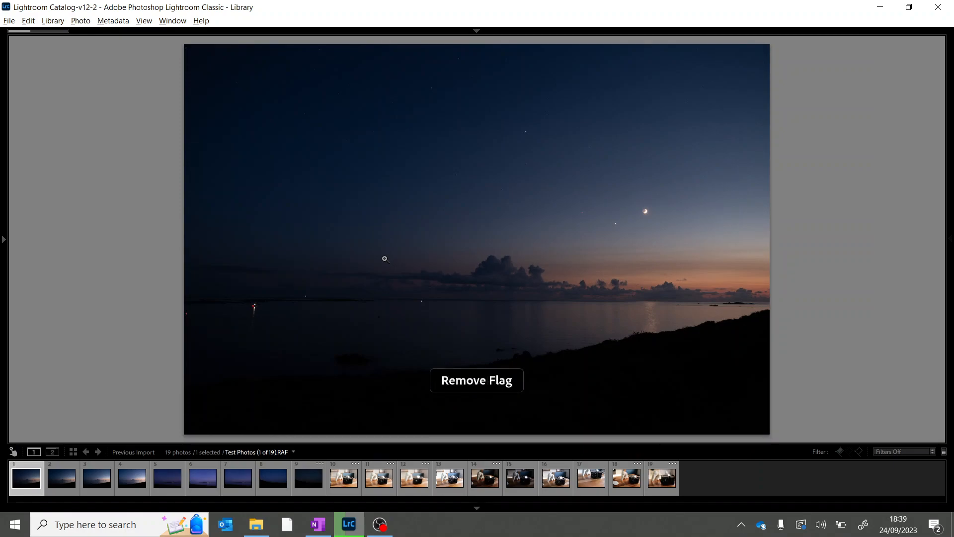
key(x)
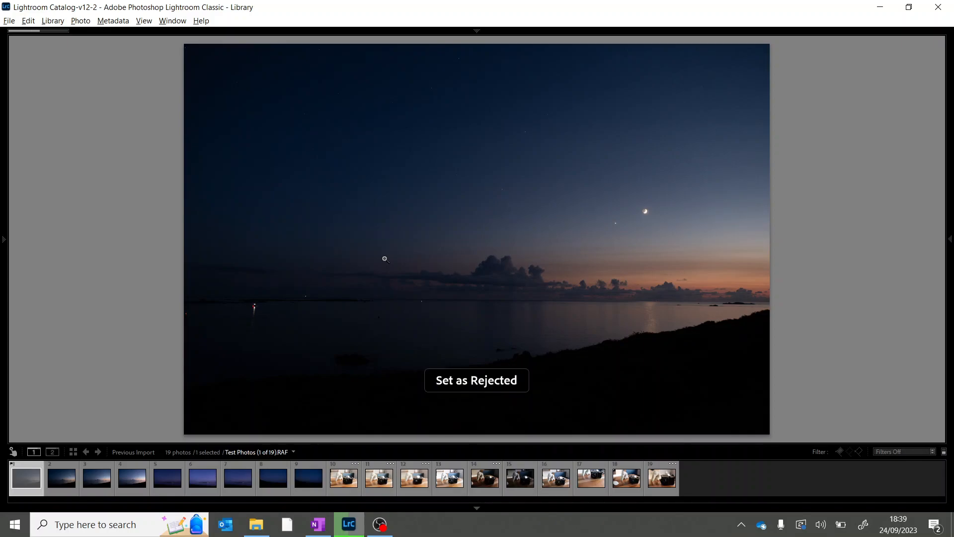
key(p)
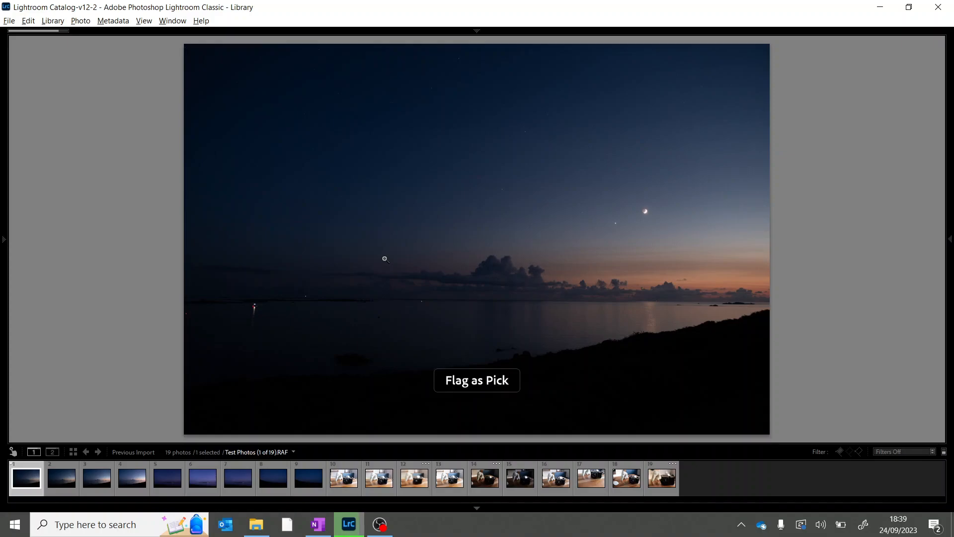
Check the third photo's sharpness at 100% zoom around the red light and flag it as a pick
key(Right)
key(Right)
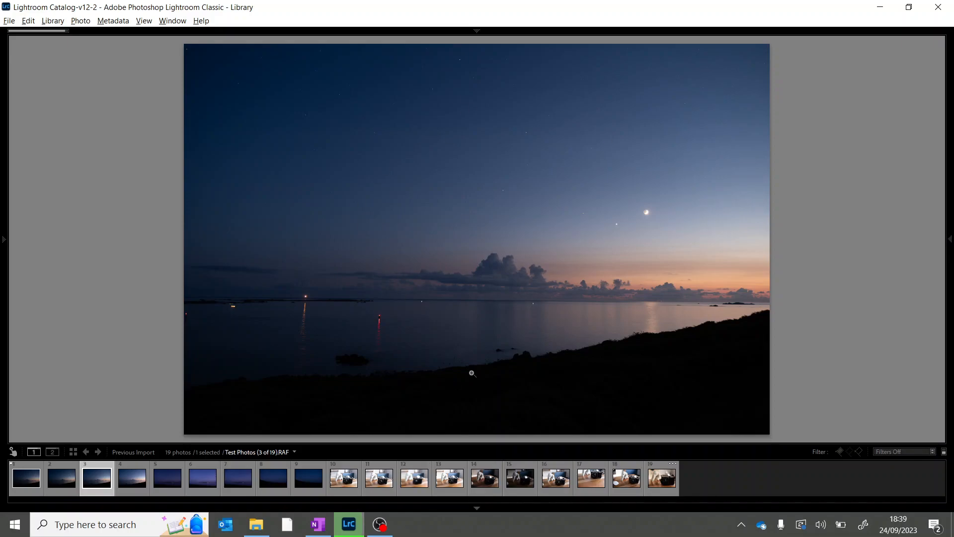
mouse_move(2, 239)
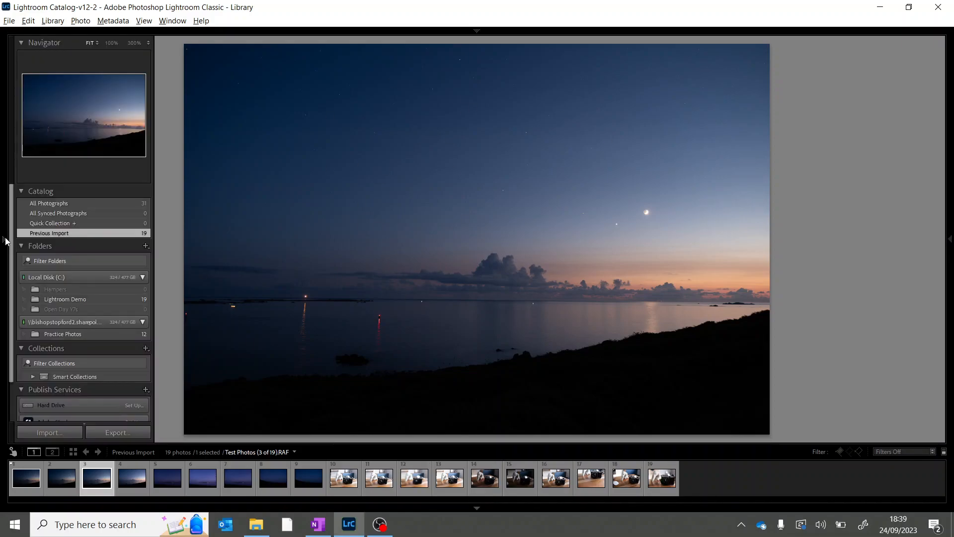
click(111, 42)
drag(324, 344, 338, 54)
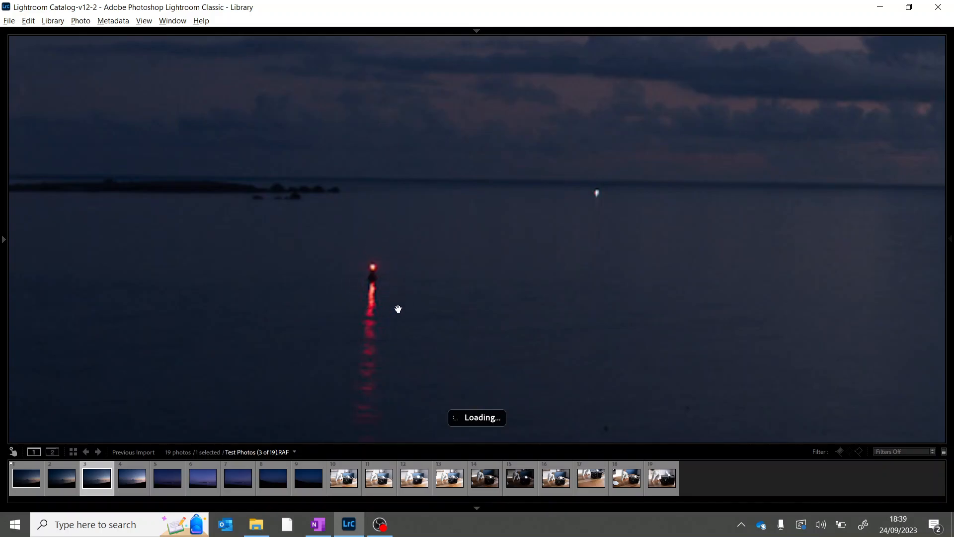
click(354, 277)
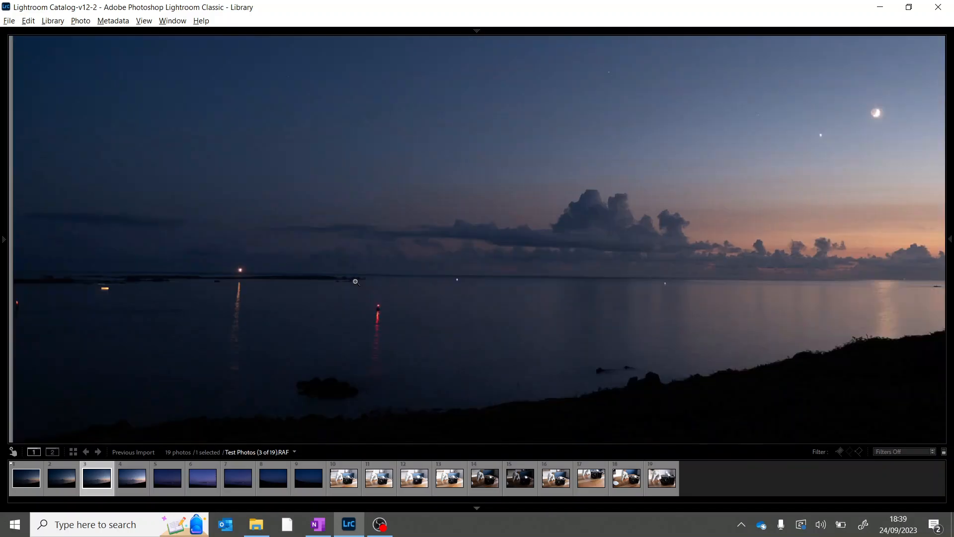
key(p)
Go through the following night-sky photos and set the eighth photo as rejected
key(Right)
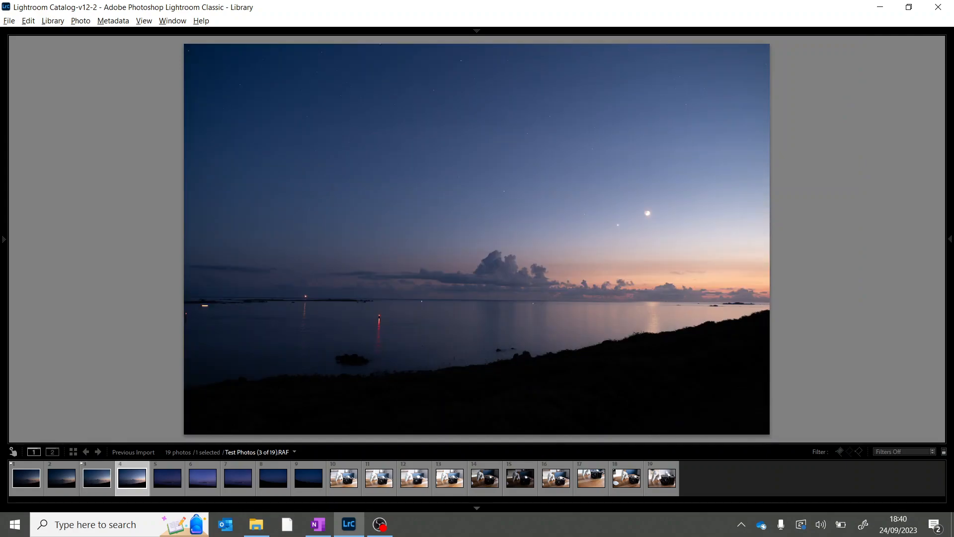
key(Right)
key(Right)
key(Right)
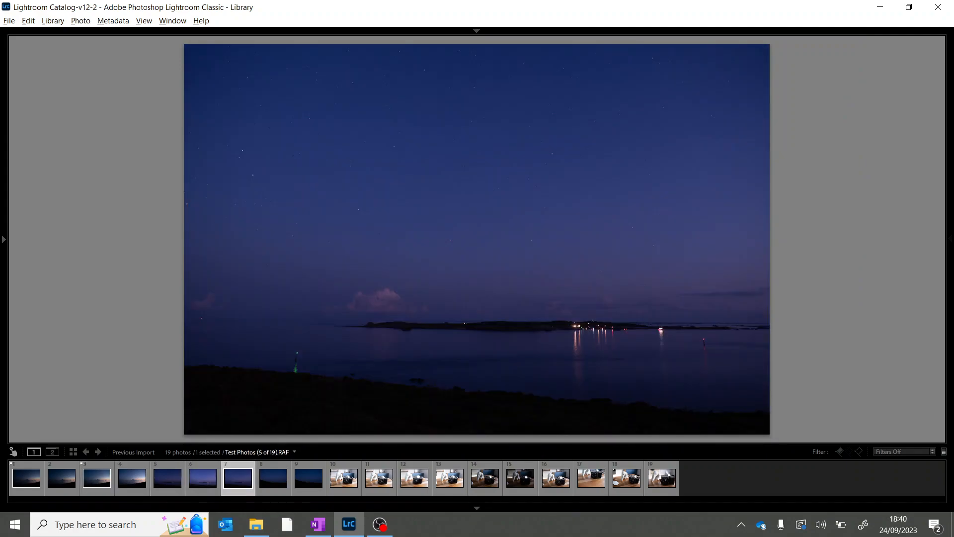
key(Right)
key(Right)
key(Left)
key(x)
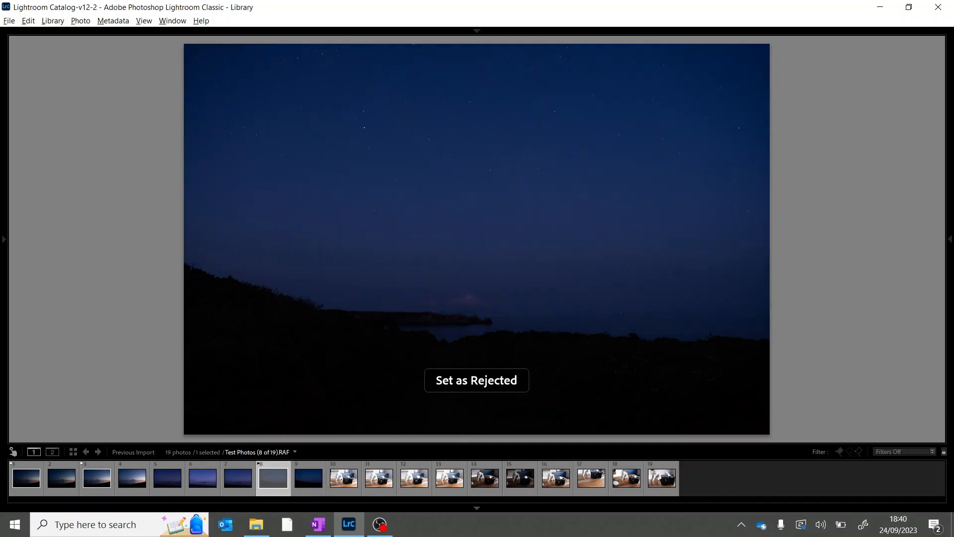
Flag the tenth photo, the first sharp shot of the Pentax camera, as a pick
key(Right)
key(Right)
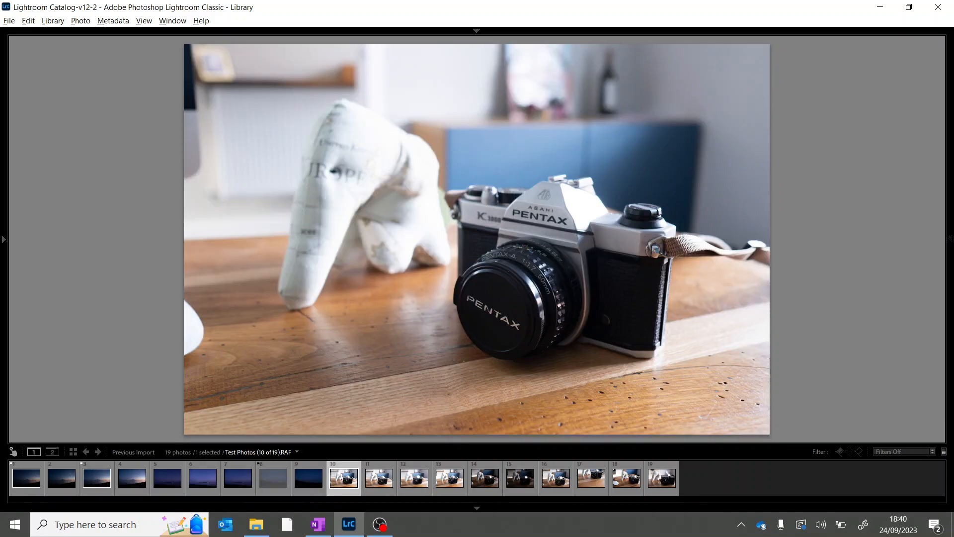
key(p)
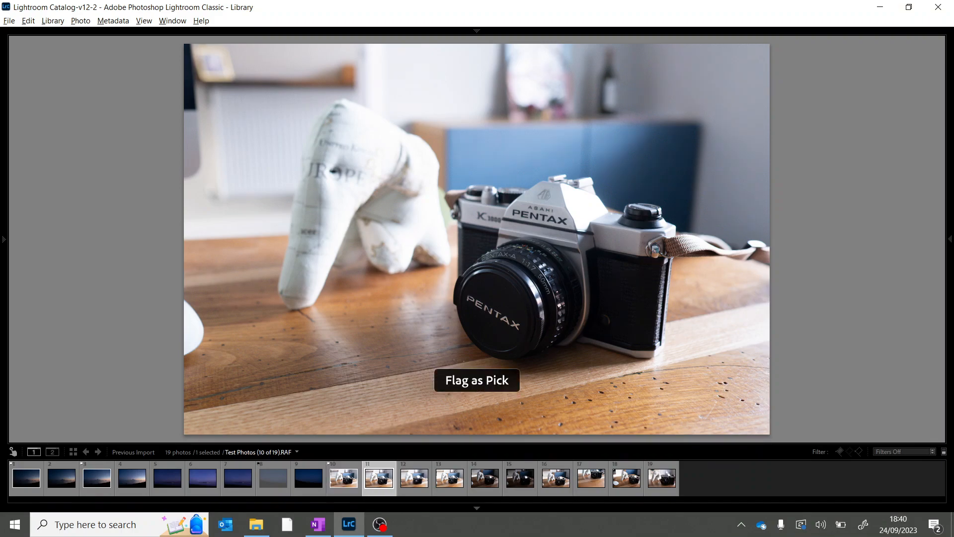
Set photos 11 through 16 of the camera and elephant series as rejected, one after another
key(Right)
key(x)
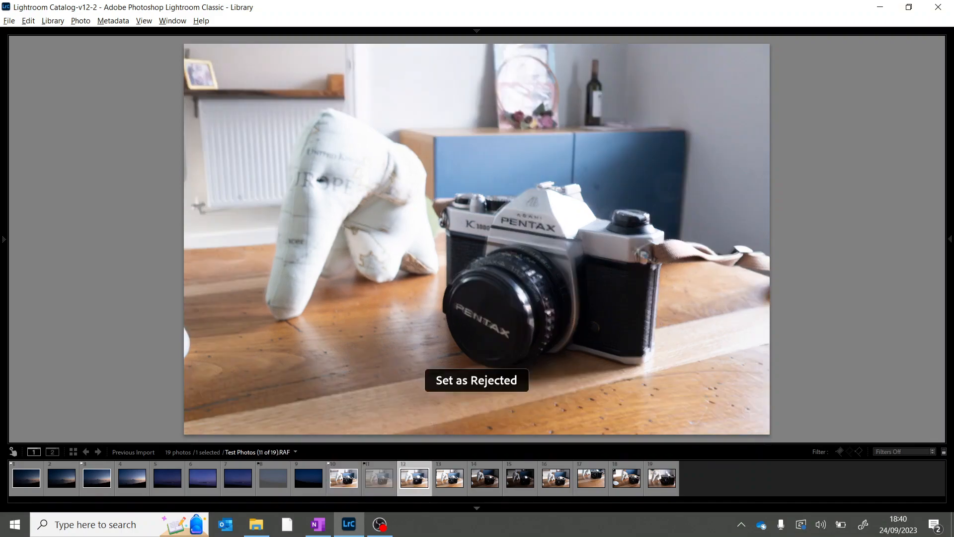
key(Right)
key(x)
key(Right)
key(x)
key(Right)
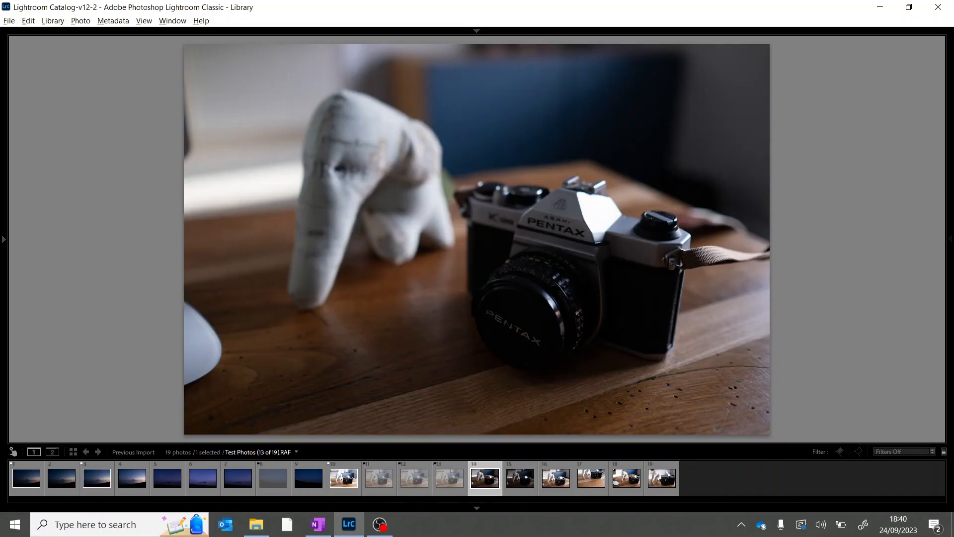
key(x)
key(Right)
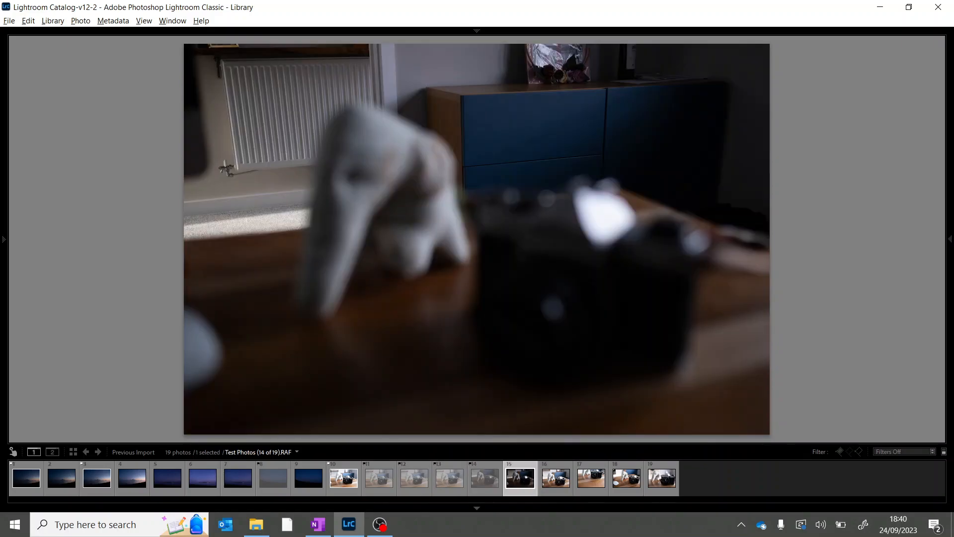
key(x)
key(Right)
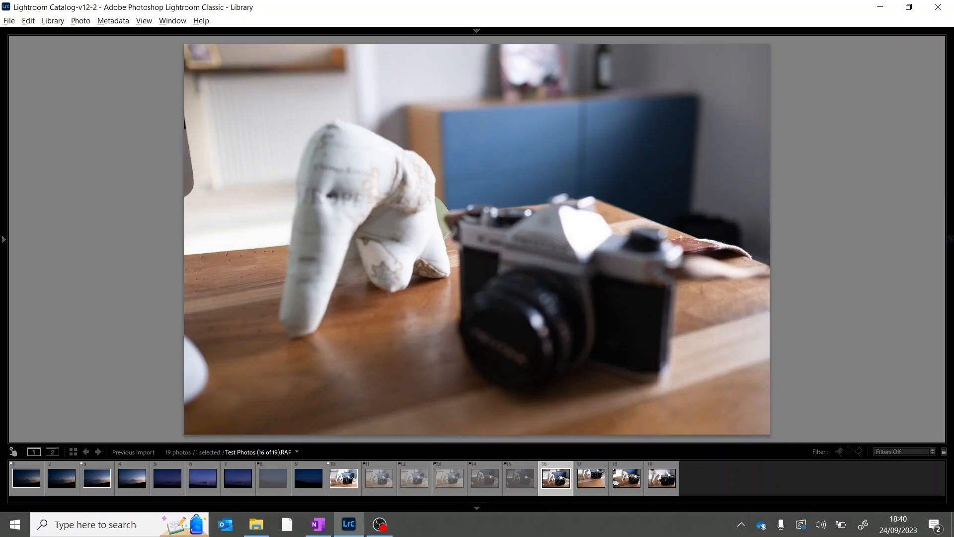
key(x)
key(Right)
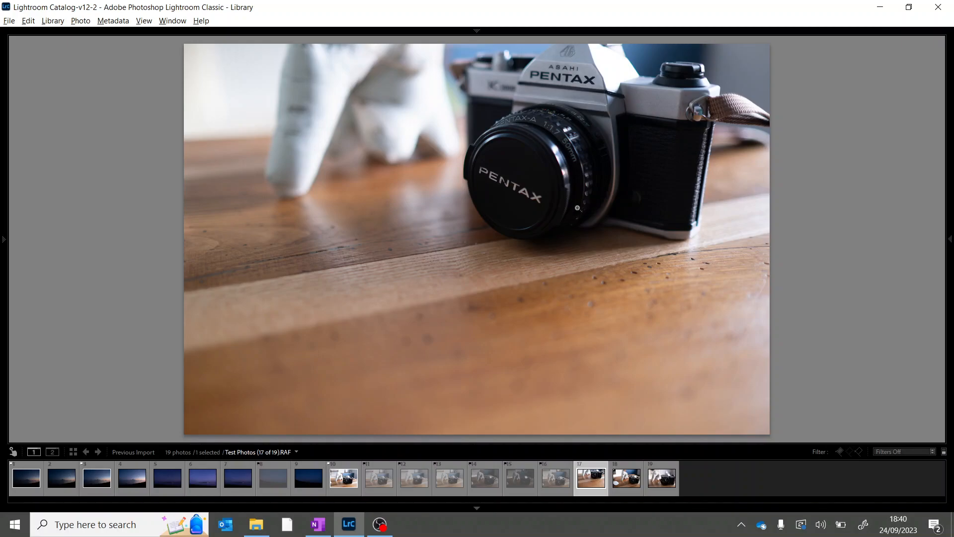
Set photo 17, the Pentax camera shot with mostly tabletop in the foreground, as rejected
key(x)
key(Right)
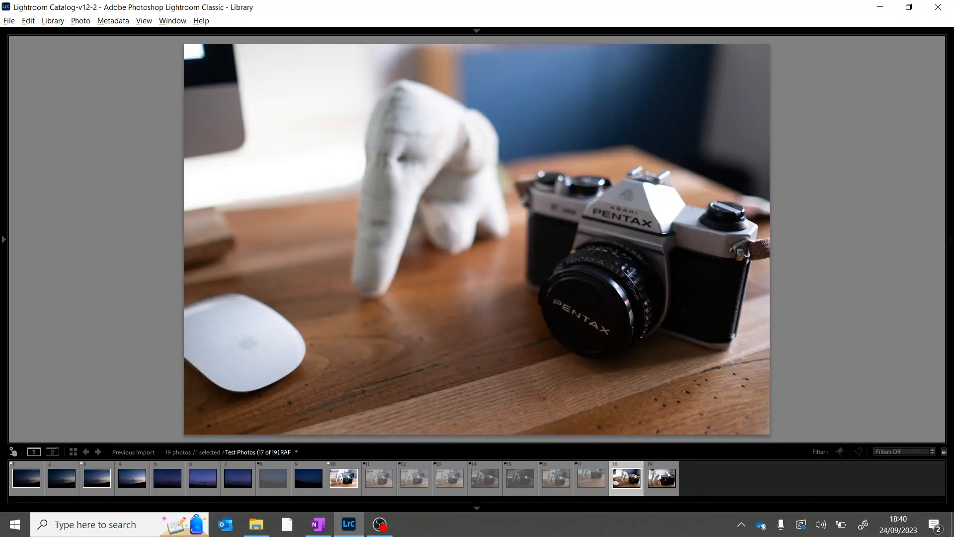
Flag the last photo in the series as a pick and check its sharpness up close on the Pentax lettering
key(Right)
key(Right)
key(p)
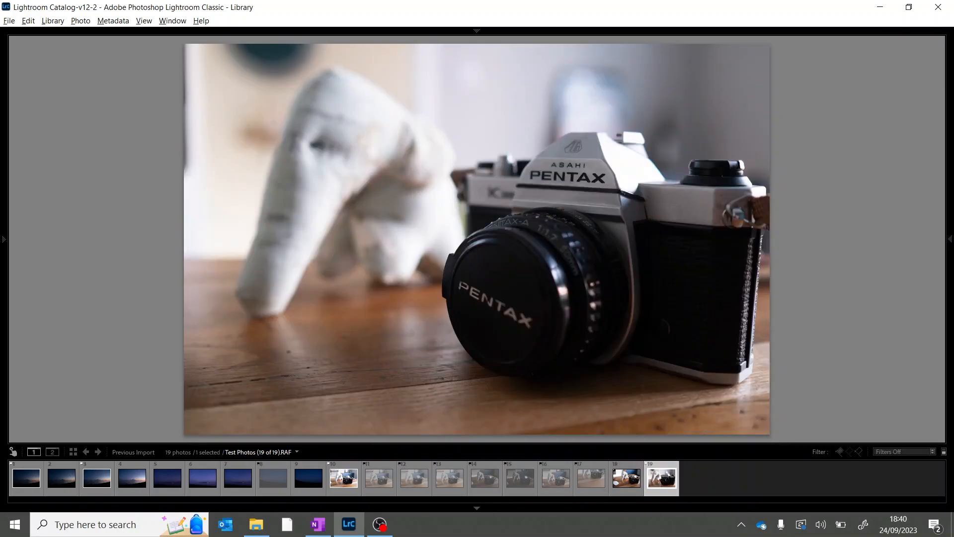
click(585, 160)
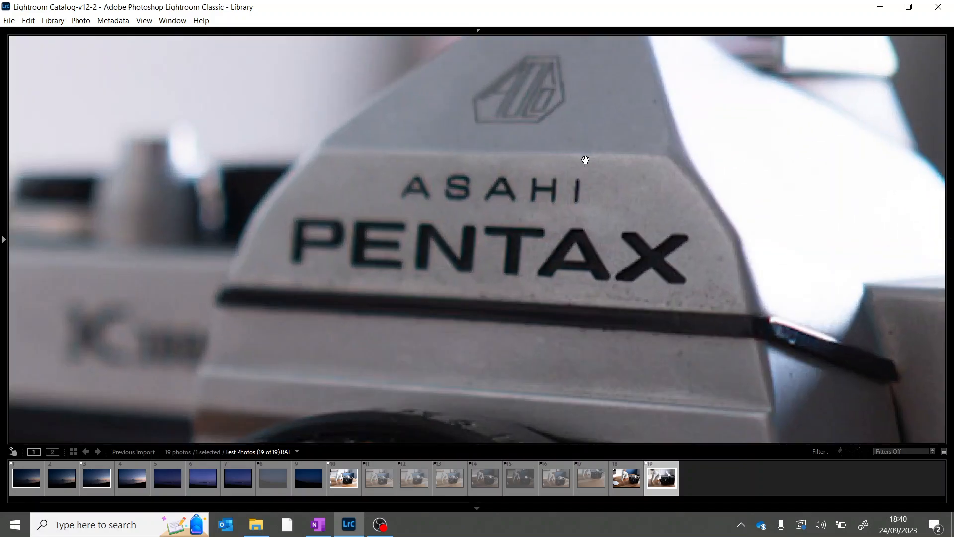
click(584, 160)
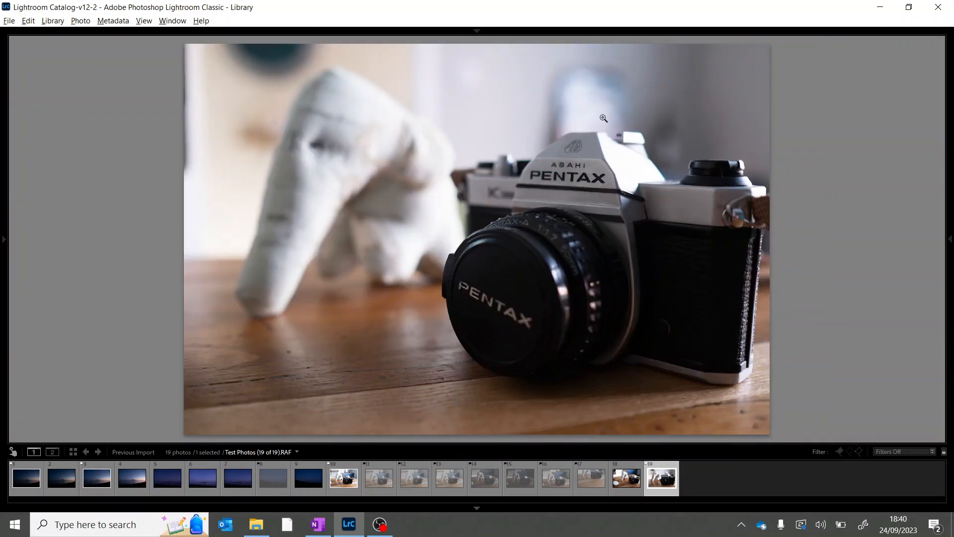
Switch to the OneNote checklist, tick off "Check sharpness" and "Use selection to choose suitable images (flags, rating)", and return to Lightroom Classic
click(318, 524)
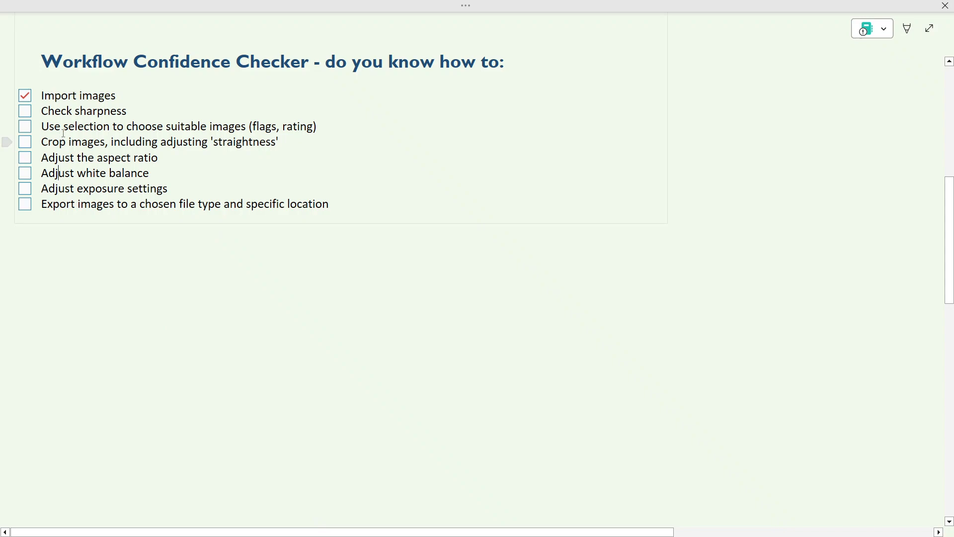
click(26, 111)
click(25, 127)
key(alt+Tab)
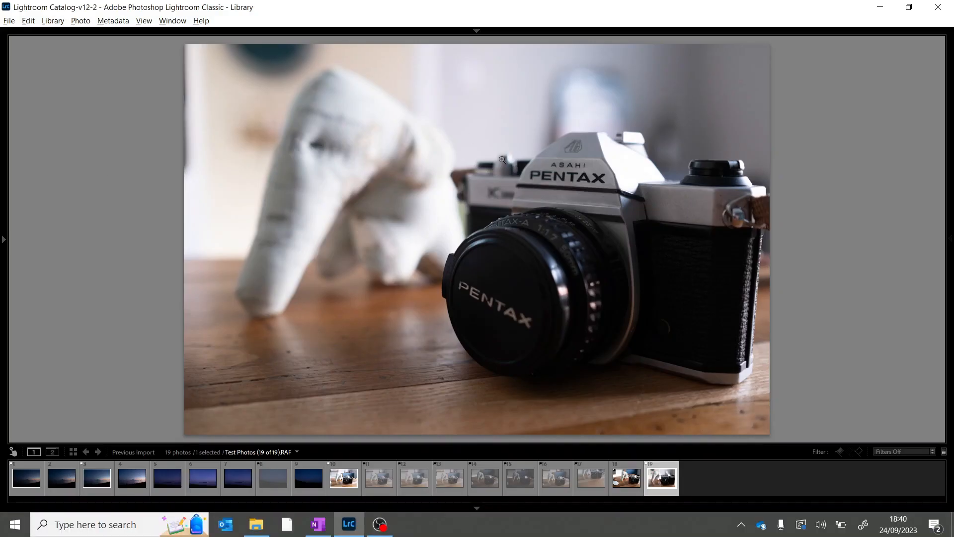
Filter the filmstrip to Flagged photos and select the first night-sky photo
click(888, 454)
click(824, 352)
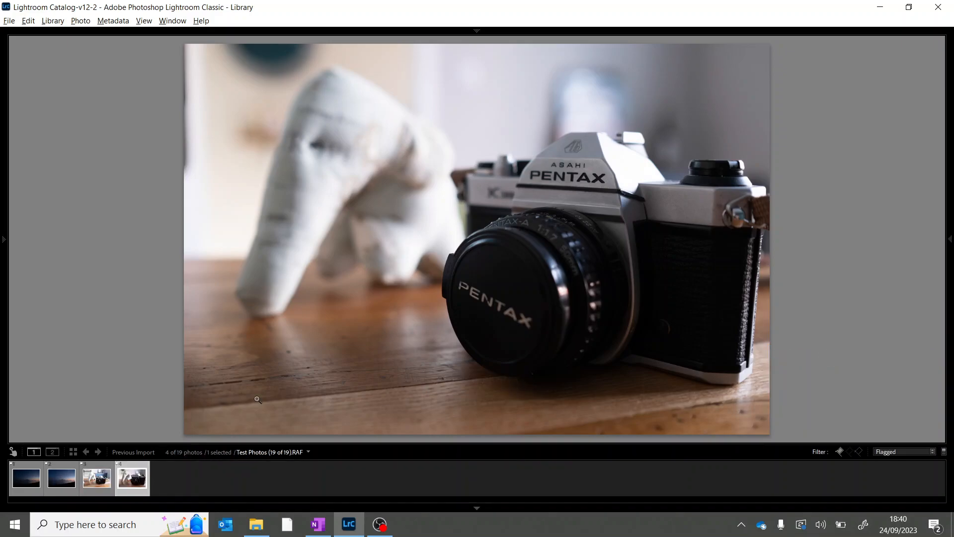
click(26, 476)
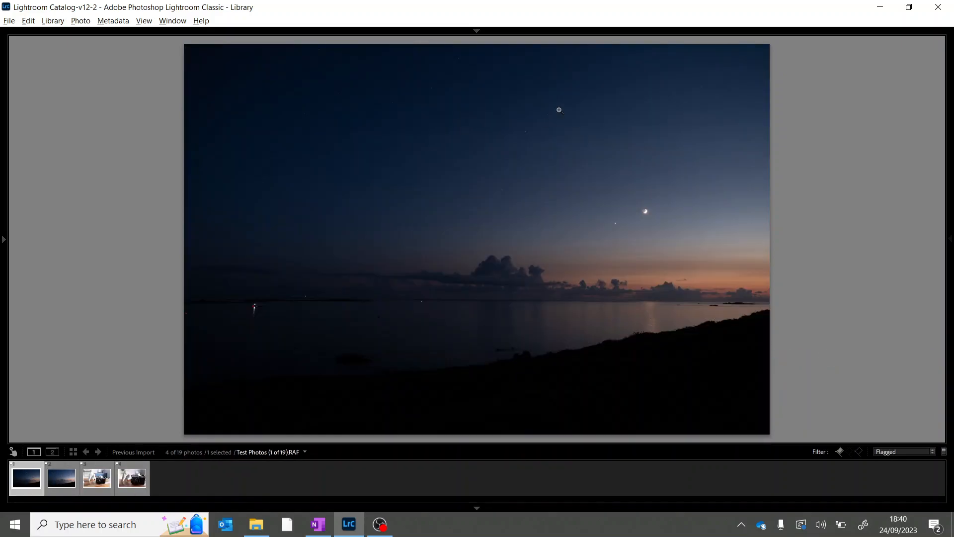
Open the first photo in the Develop module and show the info overlay with its exposure settings and lens
mouse_move(681, 31)
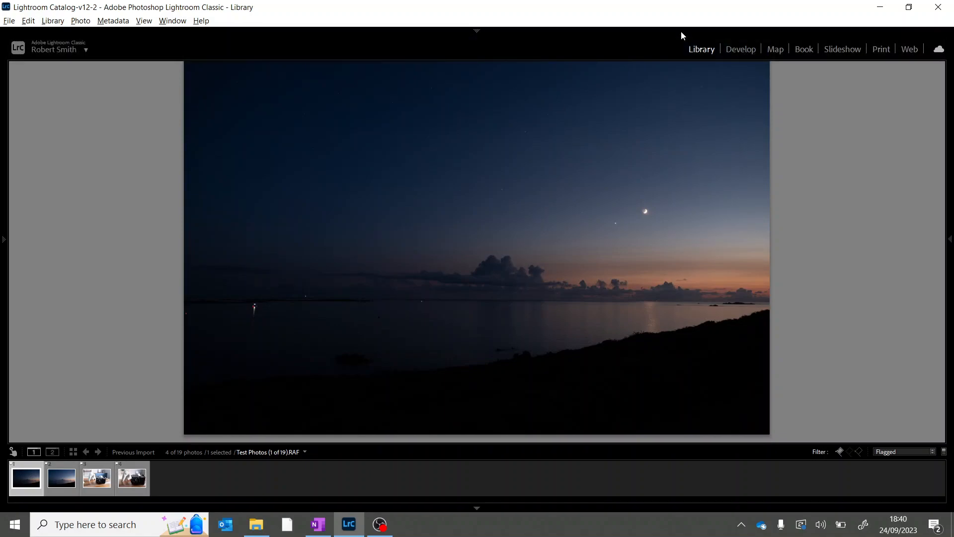
click(740, 50)
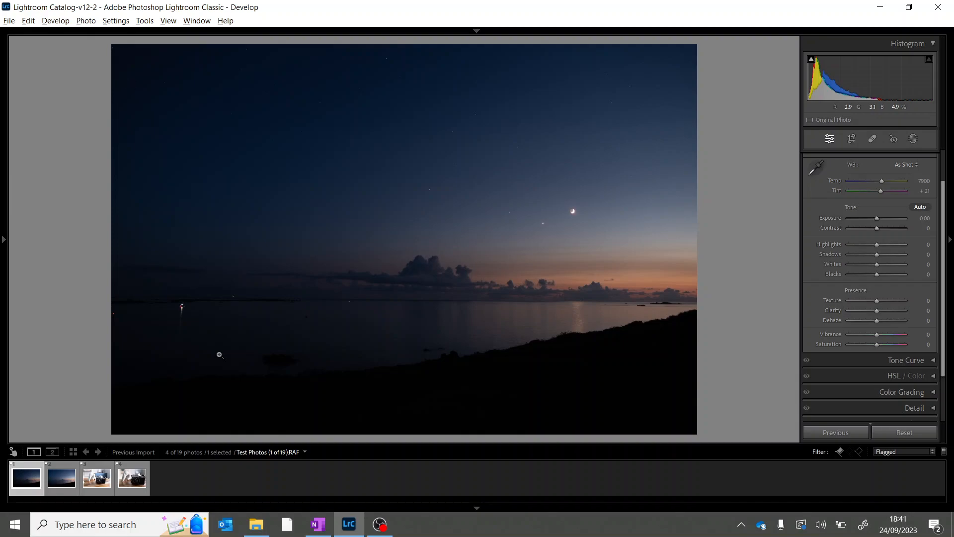
key(i)
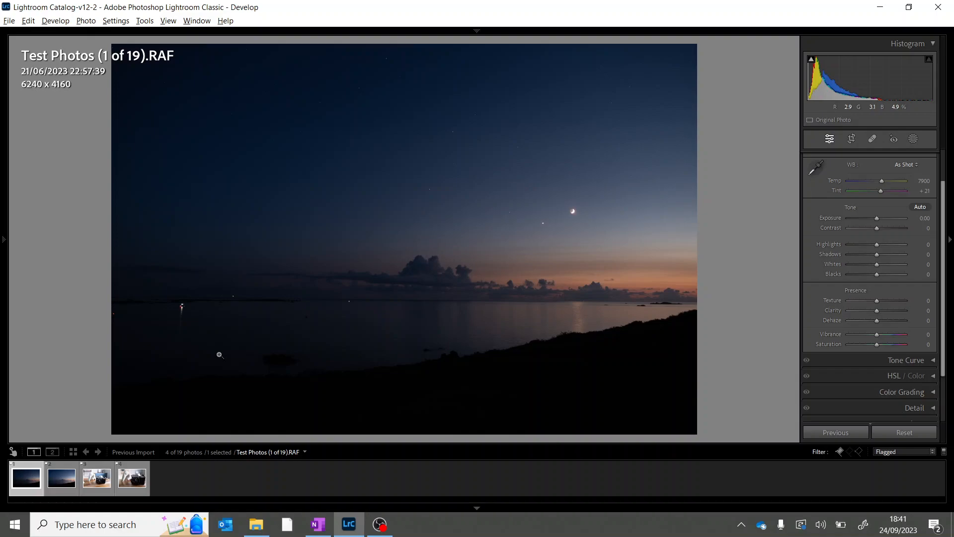
key(i)
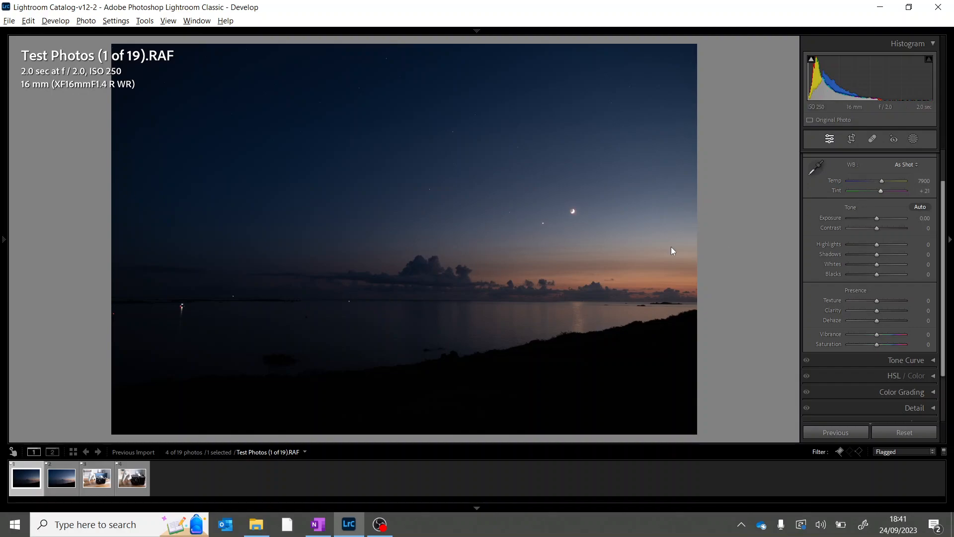
Rotate the first photo to an angle of about -4.37 with Crop & Straighten and apply it
click(852, 139)
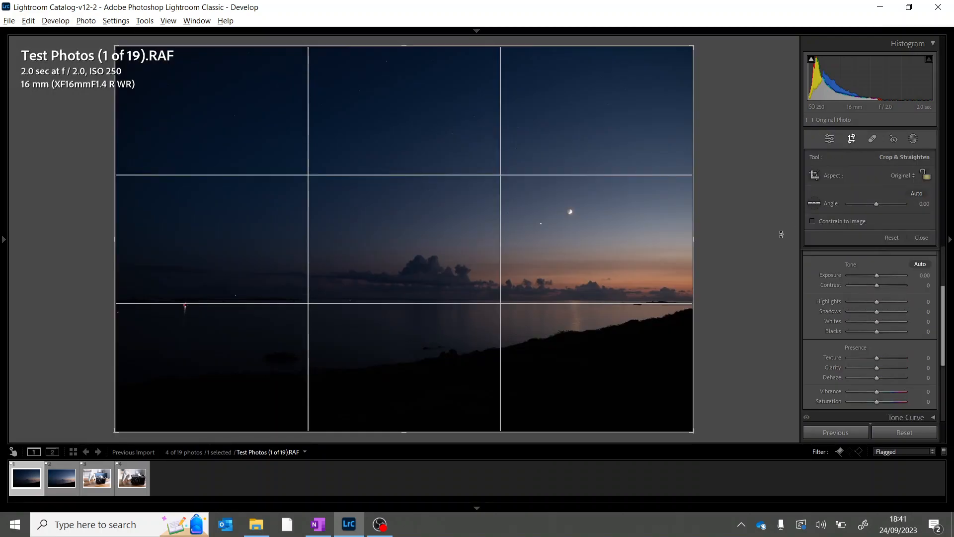
drag(770, 241, 778, 213)
key(Return)
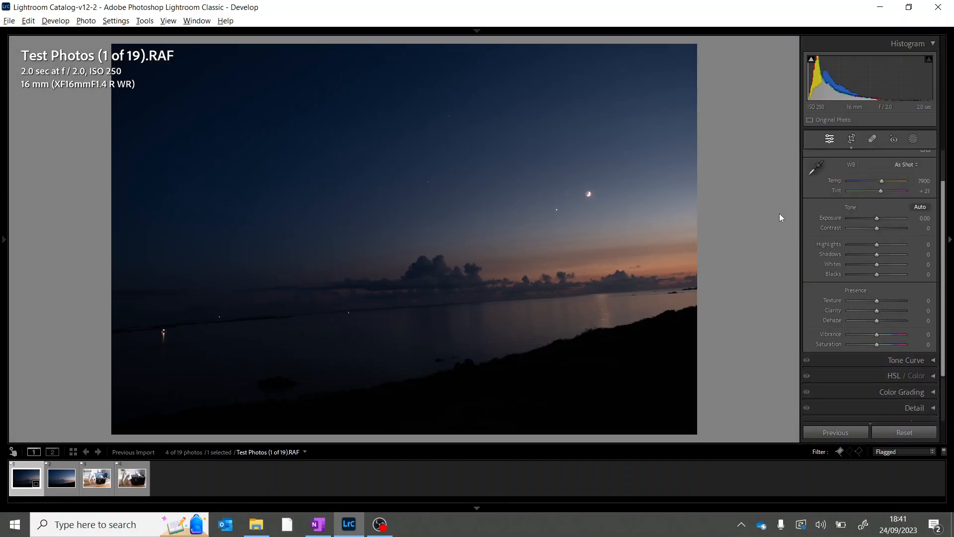
Reopen the crop and level the first photo by drawing a straighten line along the sea horizon
click(854, 138)
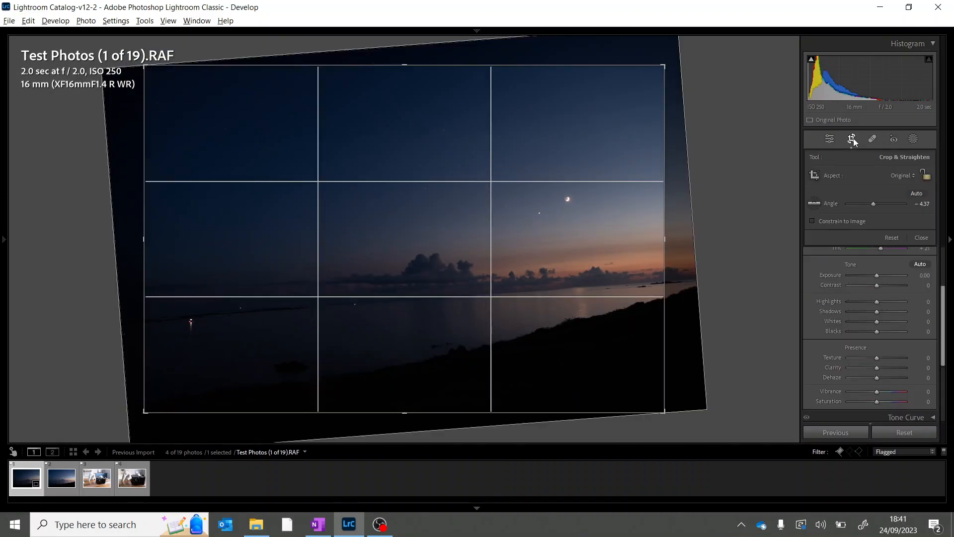
click(816, 204)
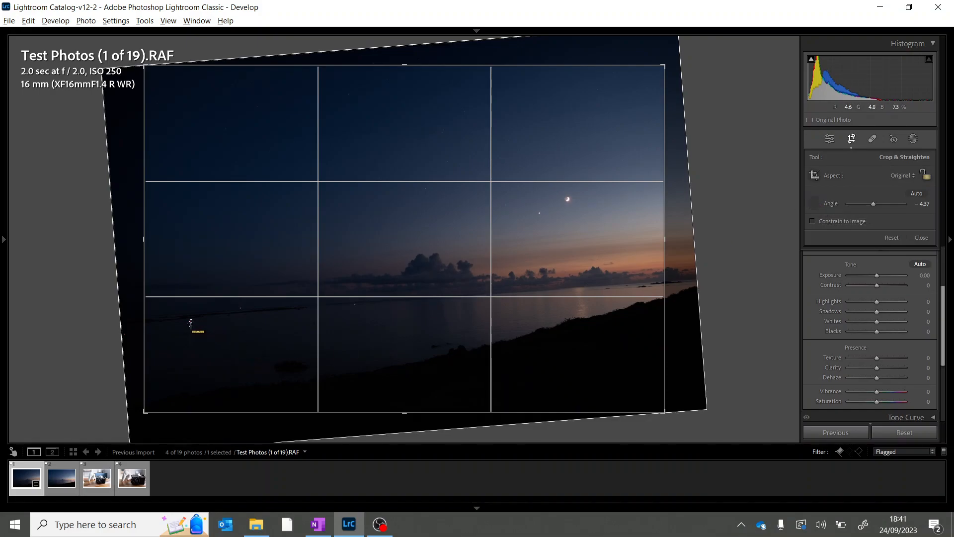
drag(160, 321, 698, 277)
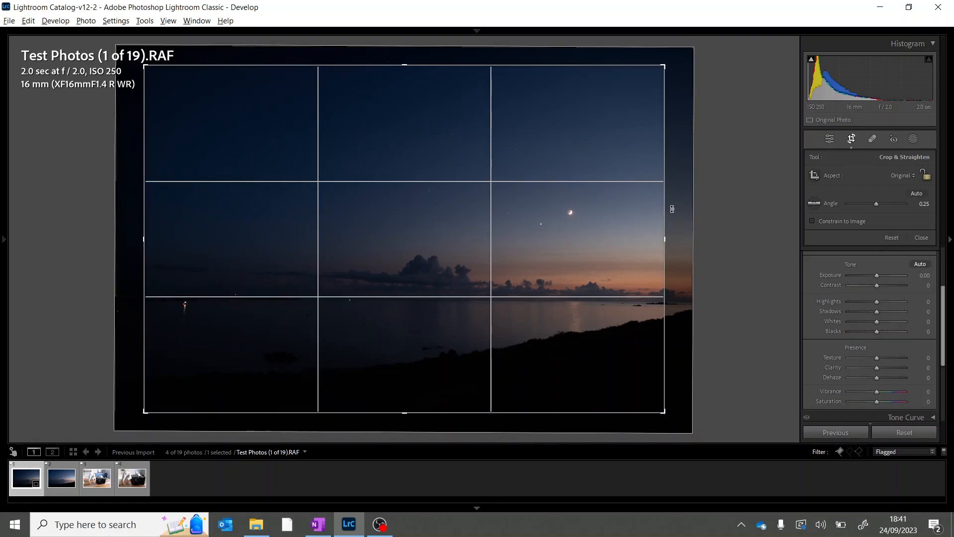
Set the crop's aspect ratio to 16 x 9
click(926, 175)
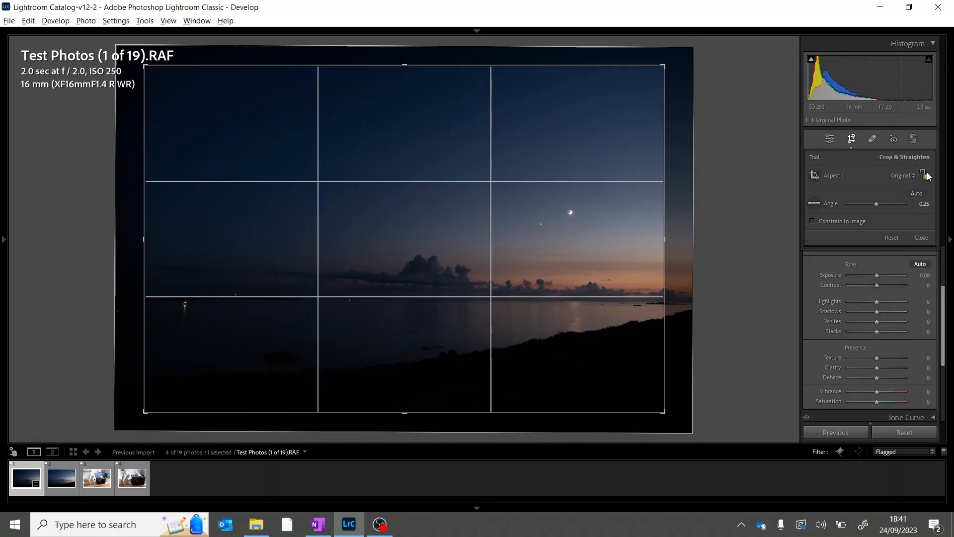
click(899, 176)
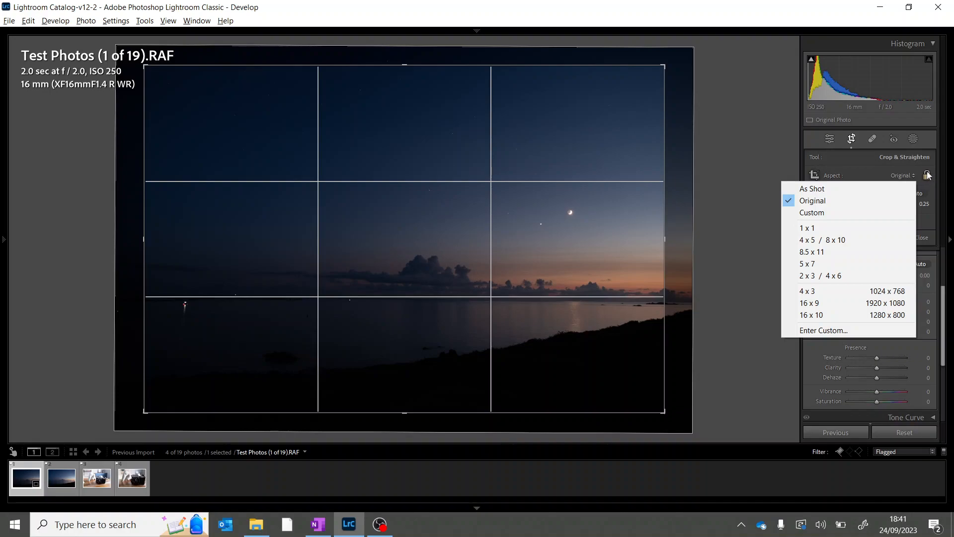
click(870, 303)
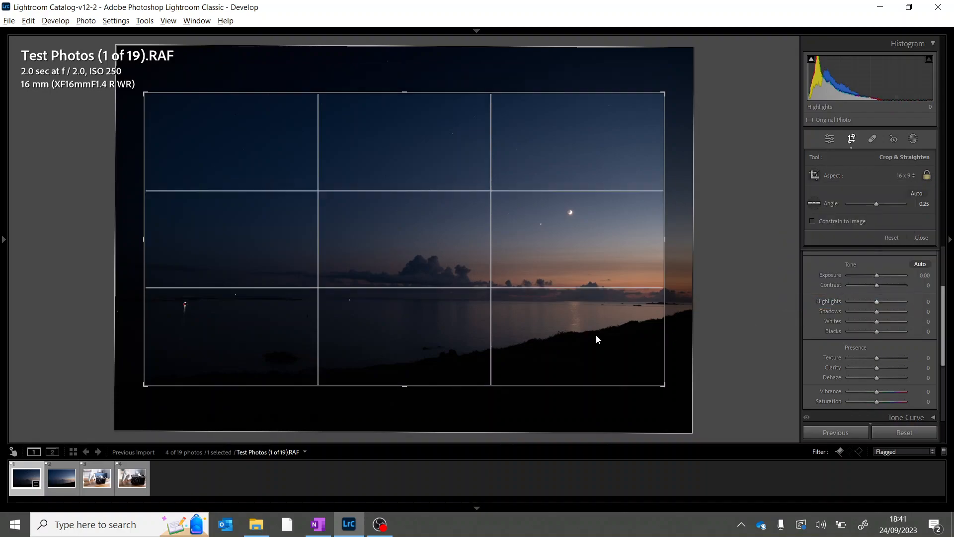
Reposition the photo inside the 16 x 9 crop, enlarge the crop frame slightly and apply the crop
mouse_move(569, 324)
mouse_down()
mouse_move(550, 320)
mouse_move(556, 313)
mouse_up()
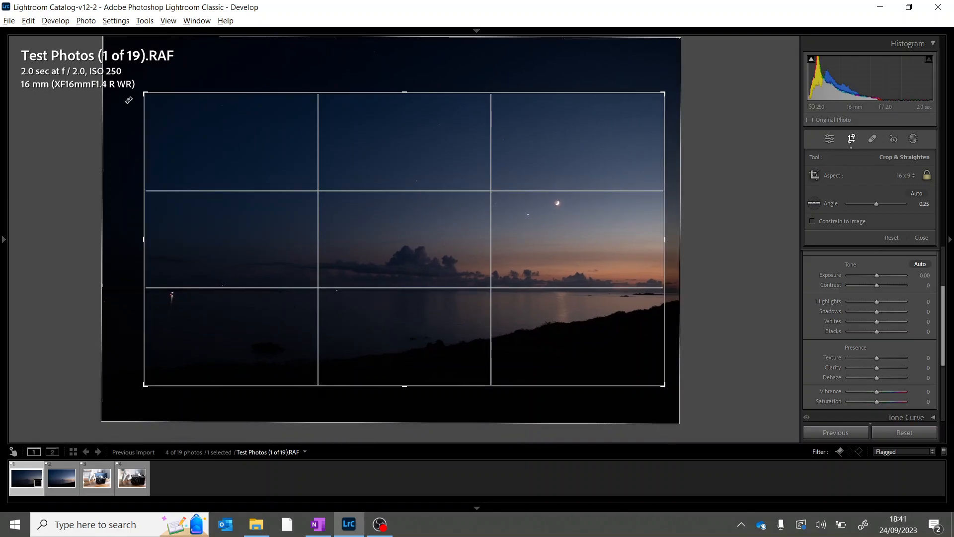
drag(143, 92, 133, 85)
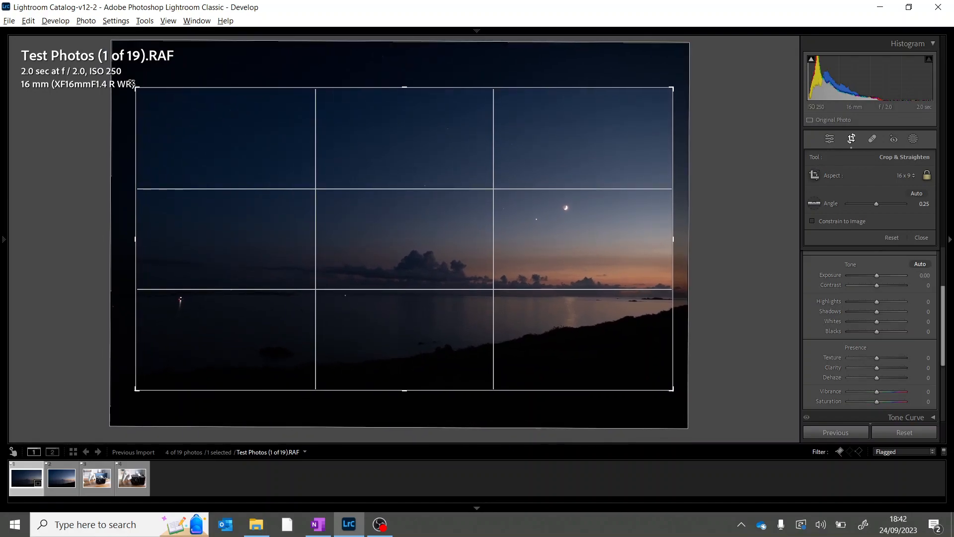
drag(273, 198, 272, 192)
key(Return)
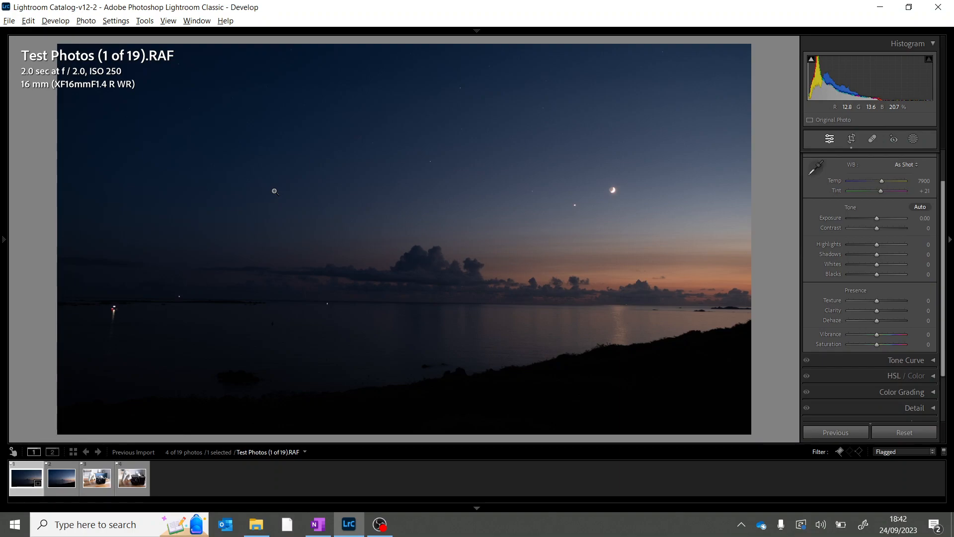
Set the first photo's white balance to a temperature of 9258 and a tint of +24
drag(611, 181, 611, 181)
scroll(914, 201, up, 2)
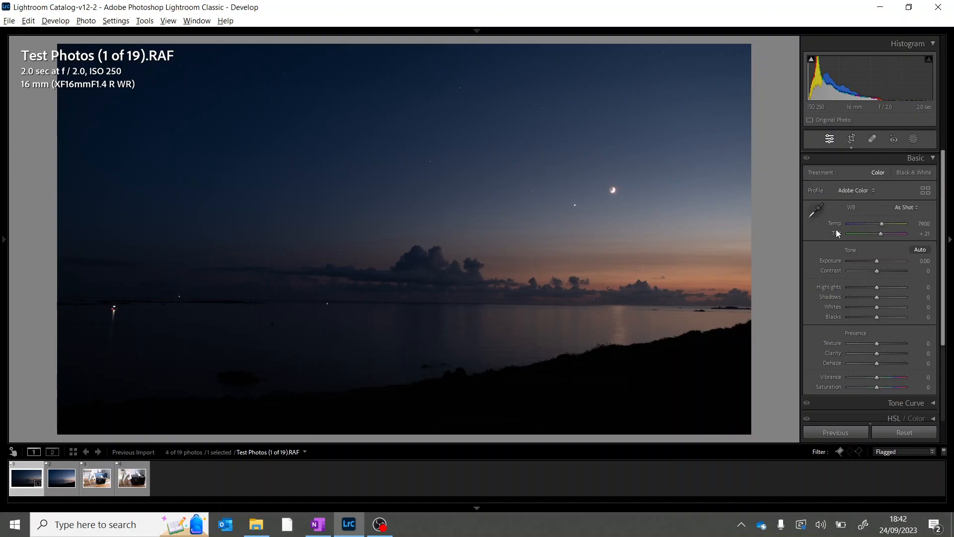
click(882, 224)
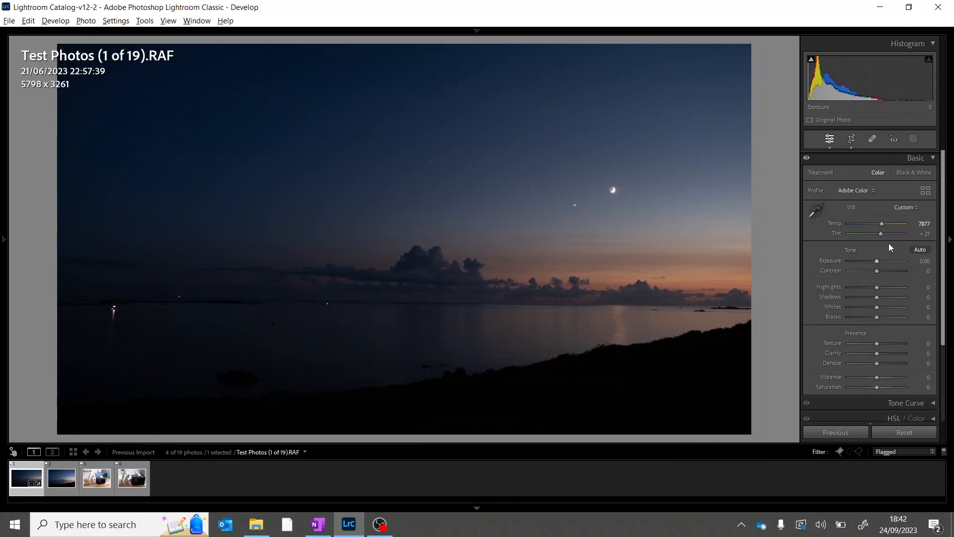
drag(880, 223, 880, 233)
Try exposure +1.75, contrast +19, highlights -58, shadows +44, whites +96 and blacks -37, and reset all tone settings
drag(874, 260, 866, 317)
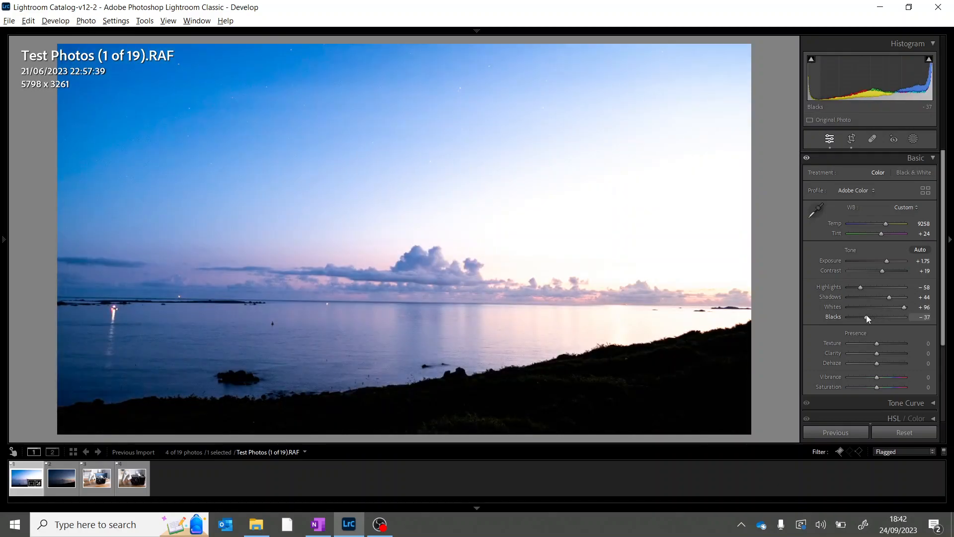
double_click(853, 250)
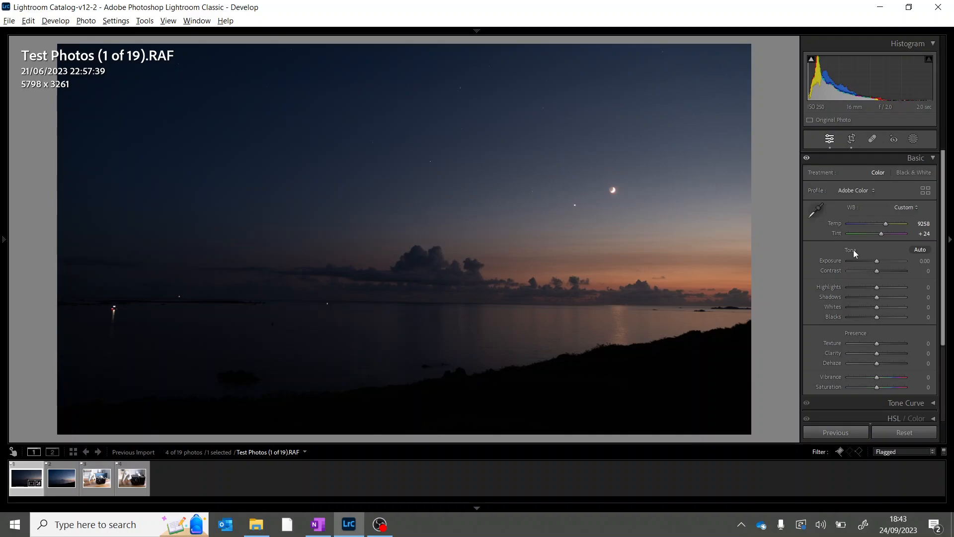
Apply auto tone to the first photo and set exposure to +0.70, whites to +46 and blacks to -35
click(919, 250)
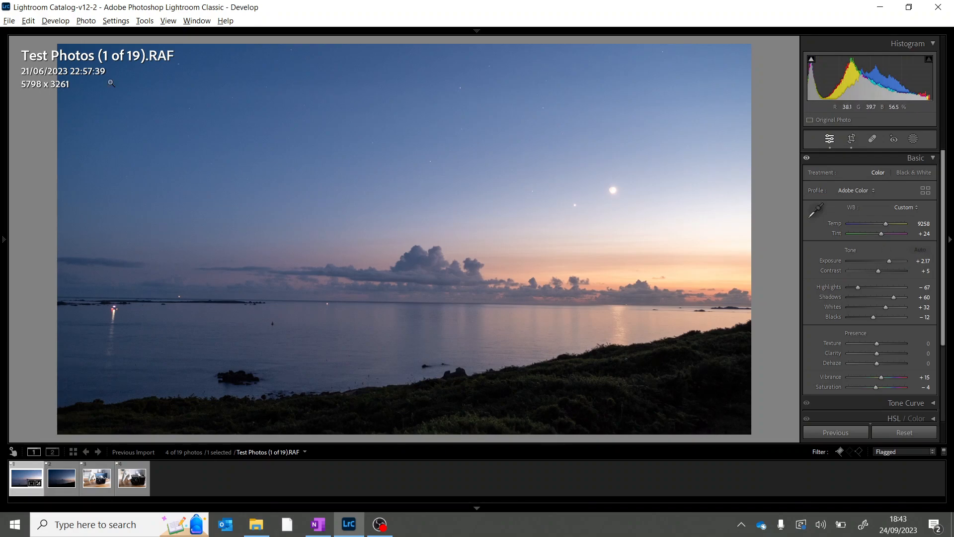
drag(889, 261, 881, 261)
drag(890, 306, 867, 318)
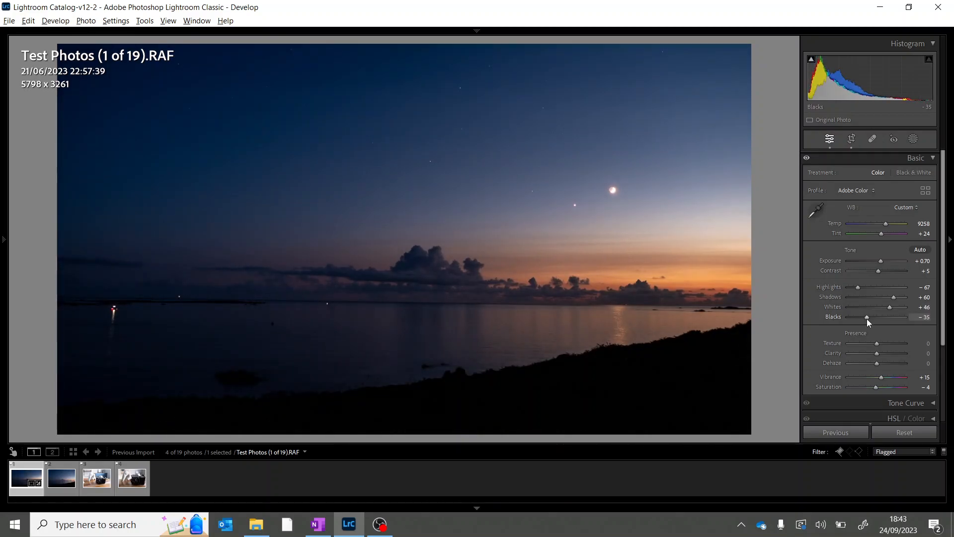
Go to the tenth test photo, the brighter Pentax camera shot, and remove its pick flag
key(Right)
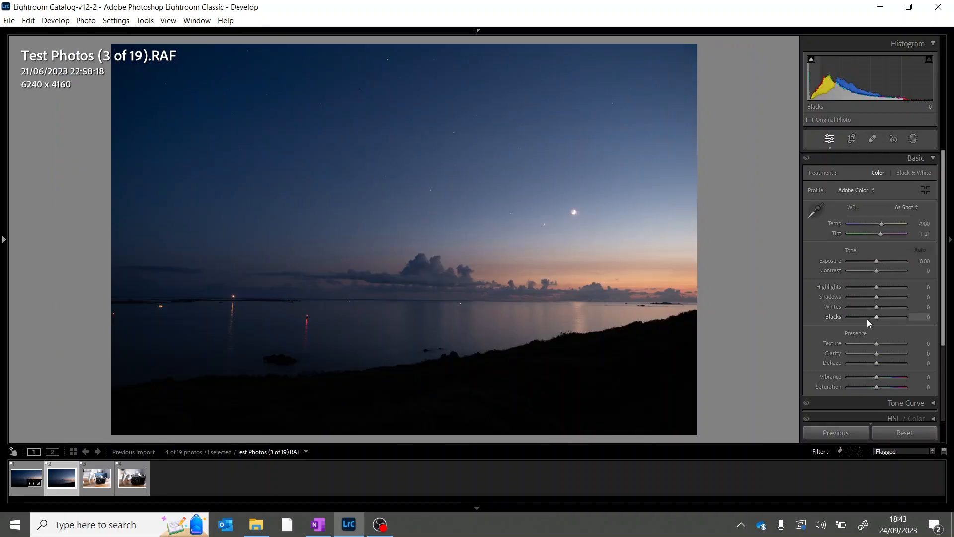
key(Right)
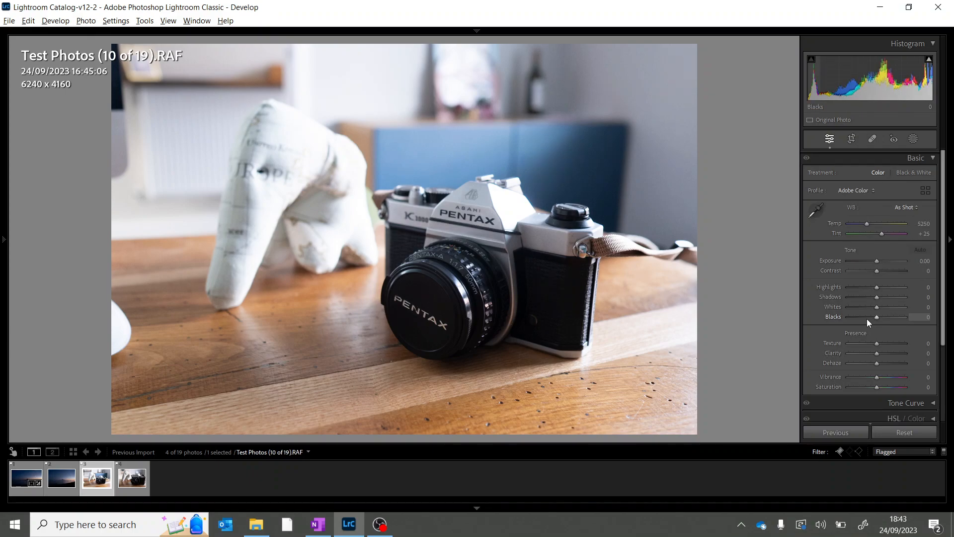
key(u)
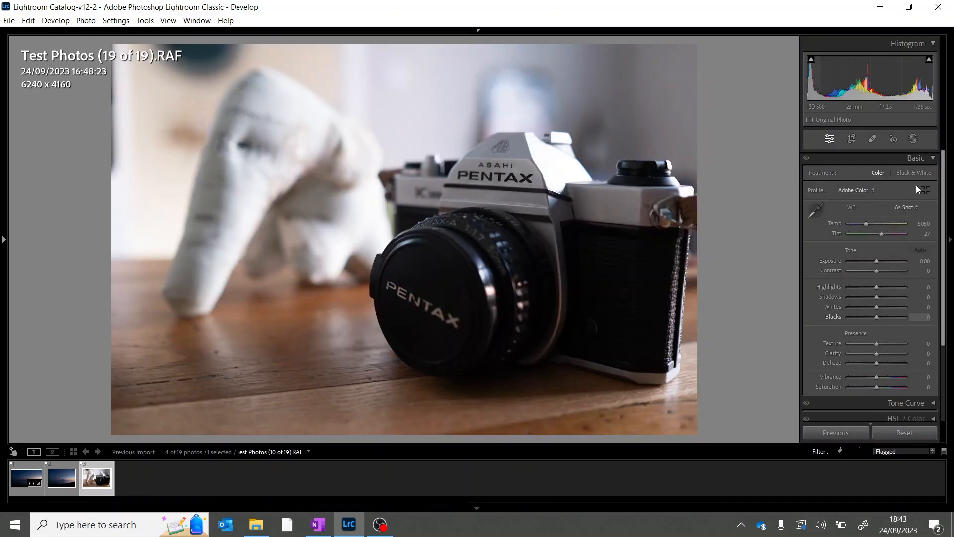
Apply auto tone to the last Pentax camera photo and set exposure to +0.79 and shadows to +49
click(917, 250)
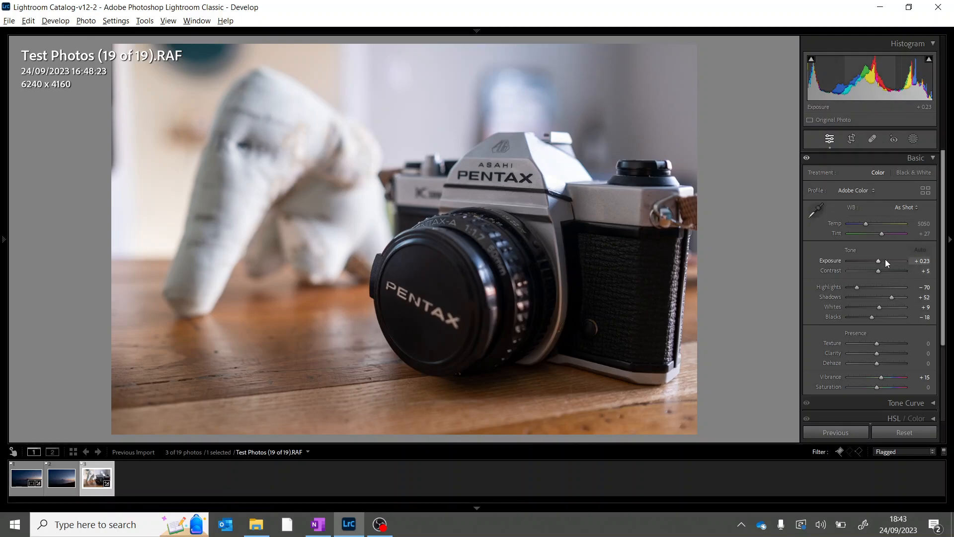
drag(879, 260, 882, 262)
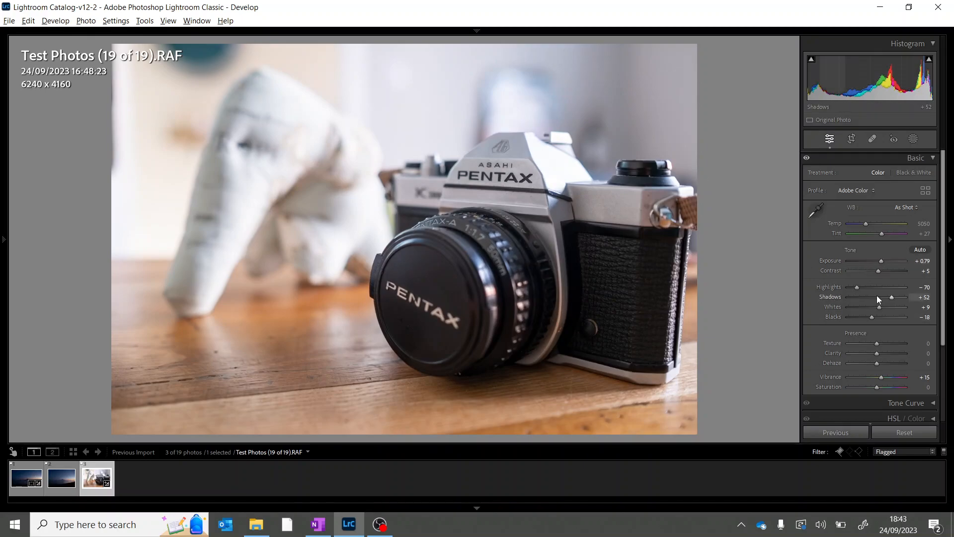
drag(884, 299, 890, 300)
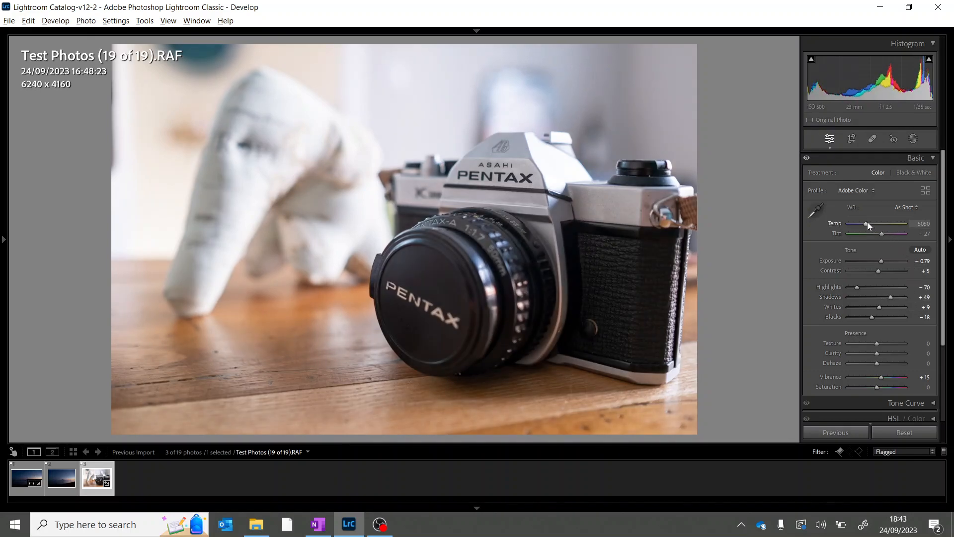
Set the last Pentax camera photo's white balance temperature to 5597 and tint to +34
drag(866, 223, 868, 224)
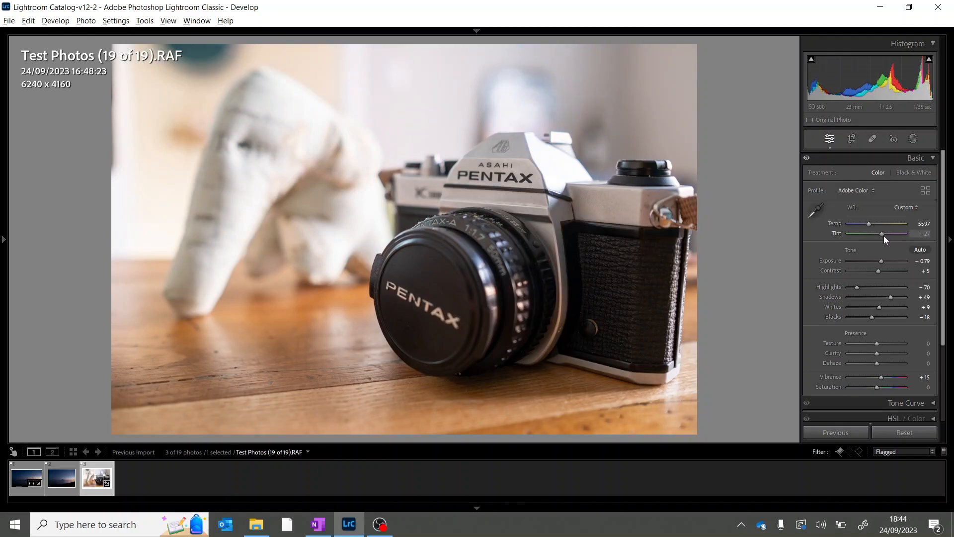
drag(884, 236, 885, 235)
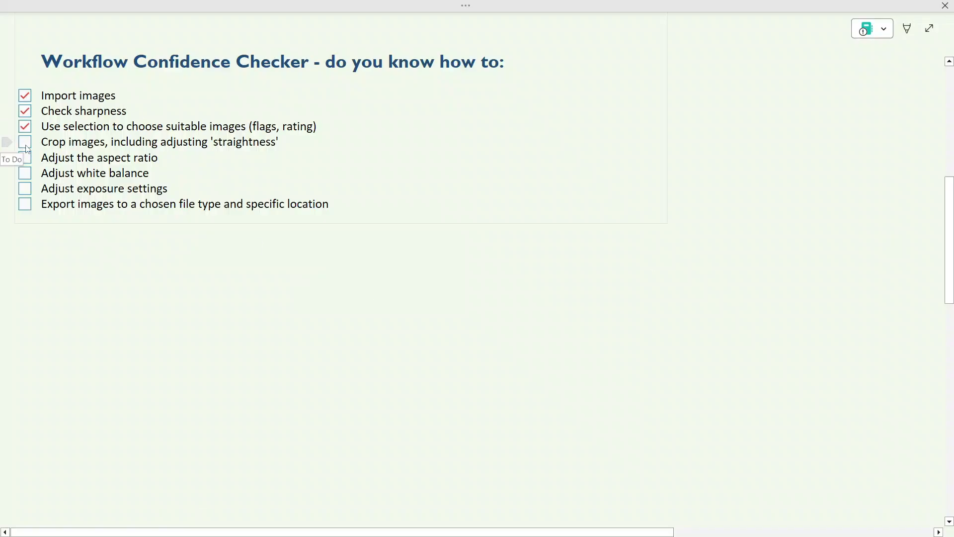
In the OneNote workflow checklist, tick off cropping and straightening, aspect ratio, white balance and exposure settings
click(25, 144)
click(28, 161)
click(27, 177)
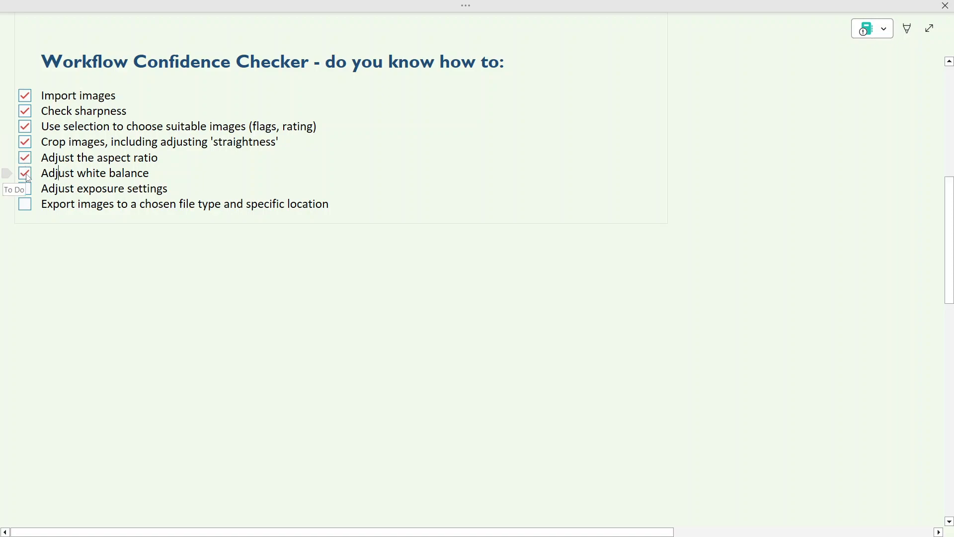
click(29, 191)
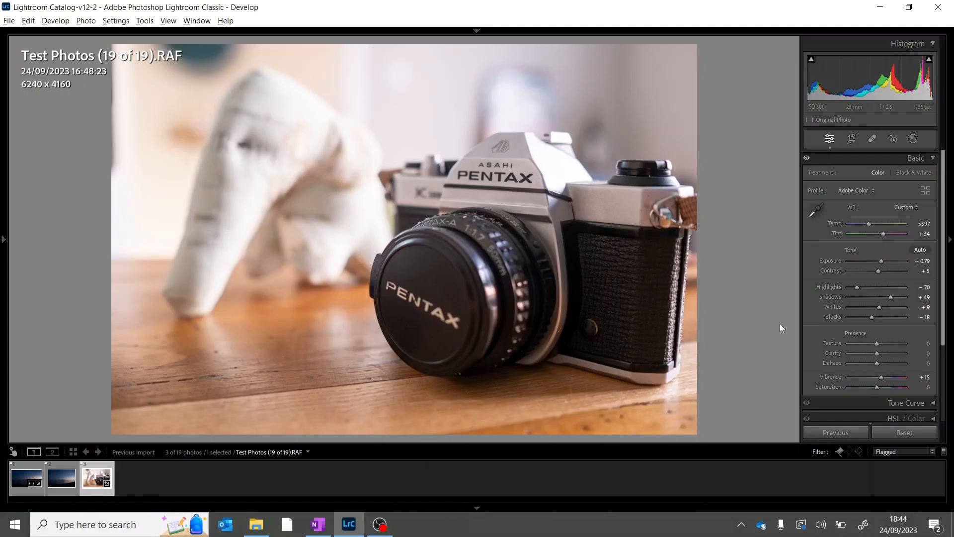
scroll(893, 317, down, 5)
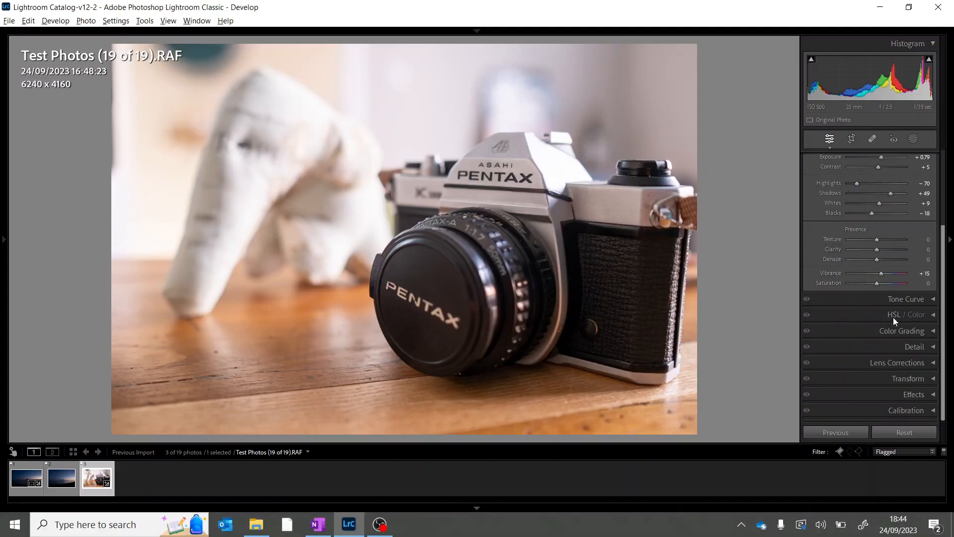
click(926, 313)
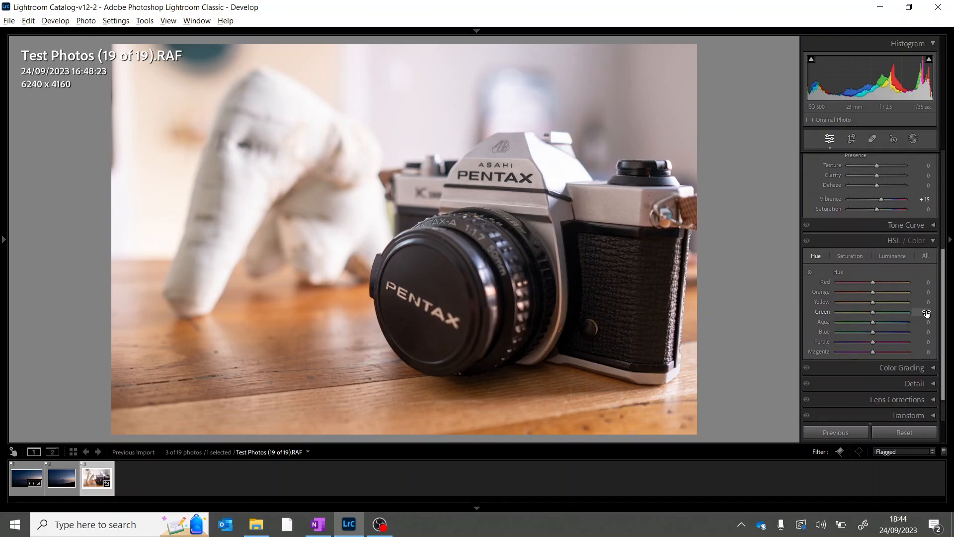
click(934, 213)
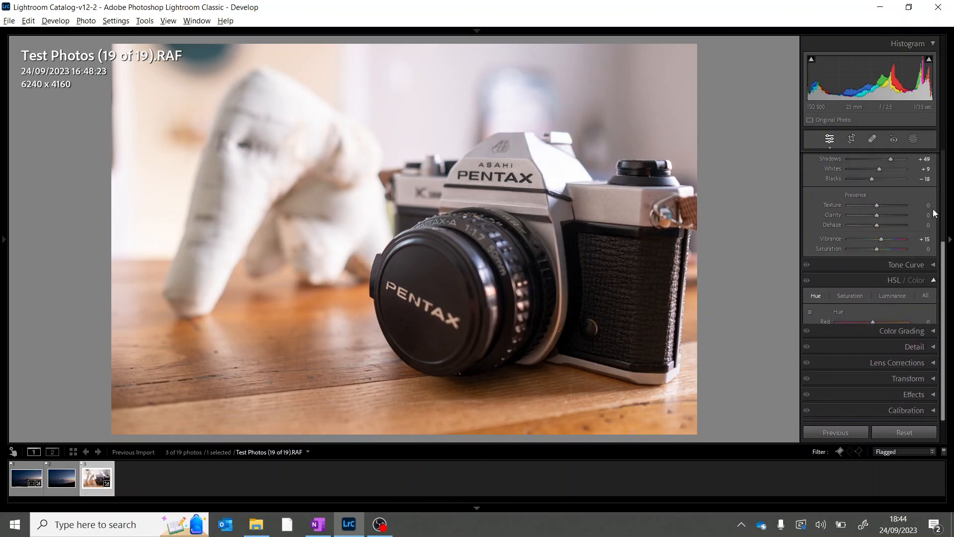
click(929, 348)
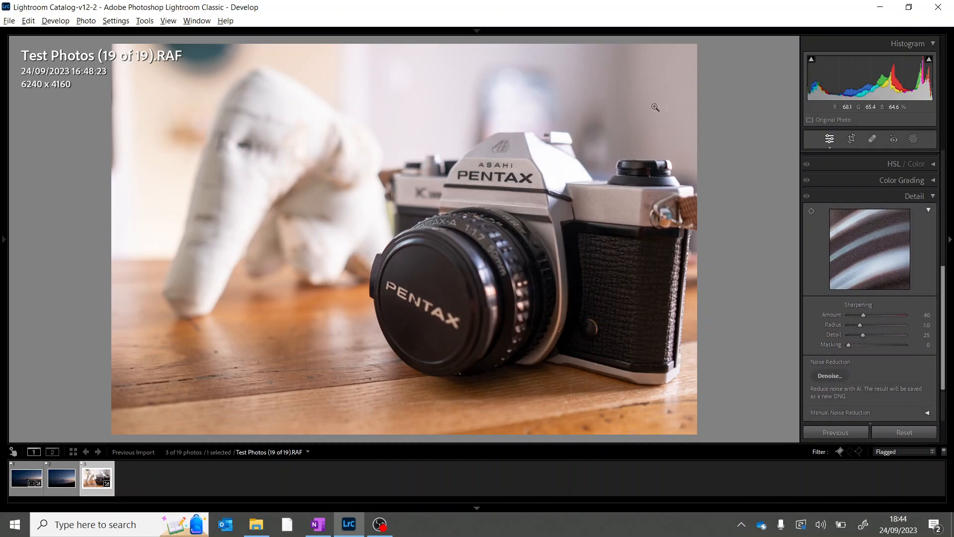
click(933, 197)
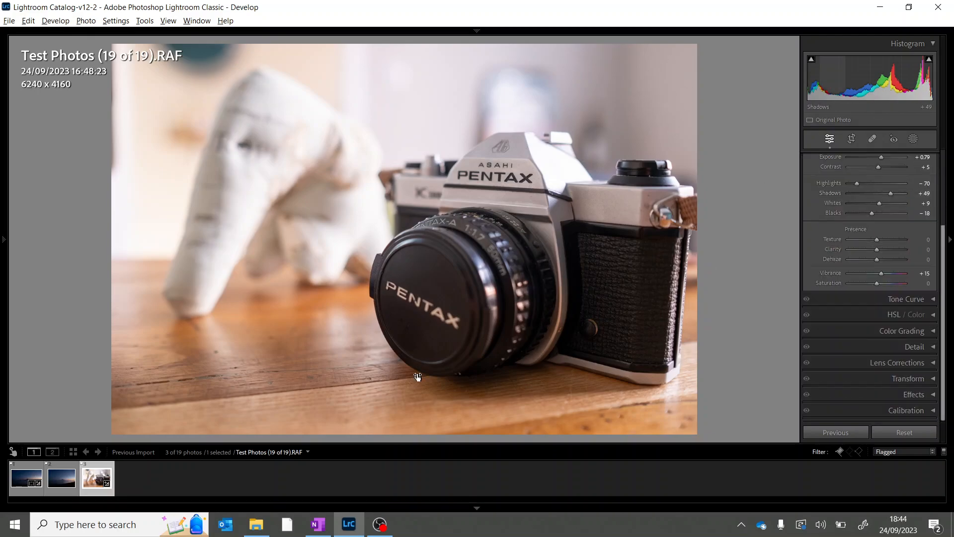
In Lightroom Classic, select all three flagged photos in the Library grid and open their export settings
click(24, 476)
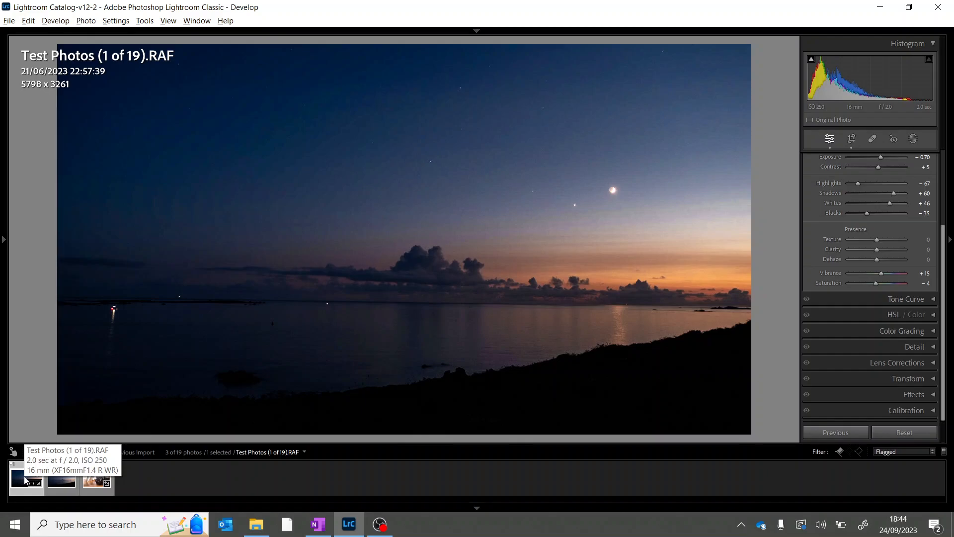
key(g)
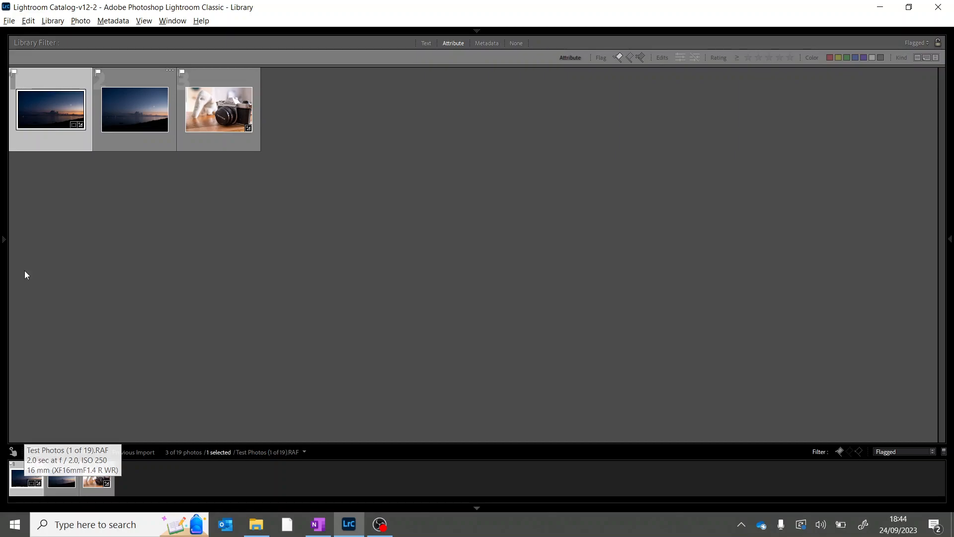
key(ctrl+a)
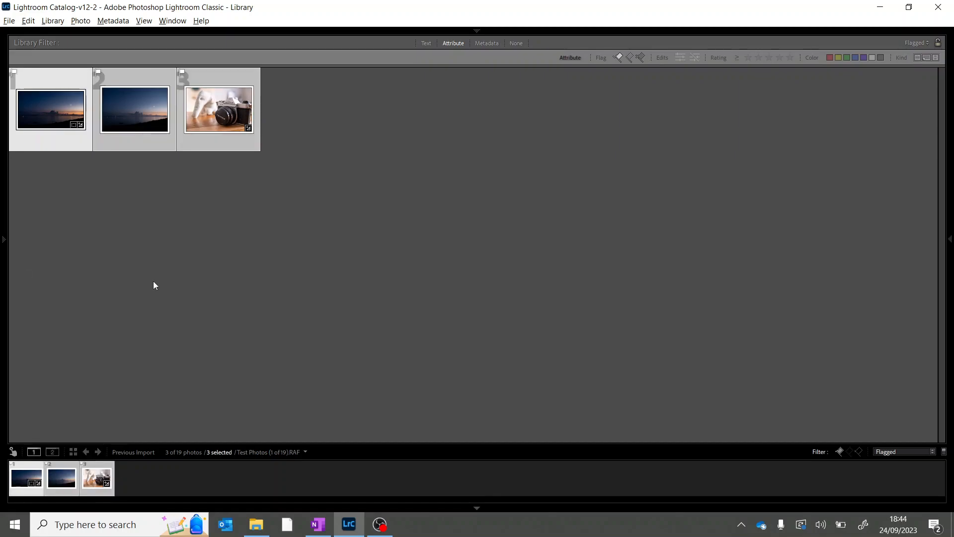
click(10, 21)
click(33, 171)
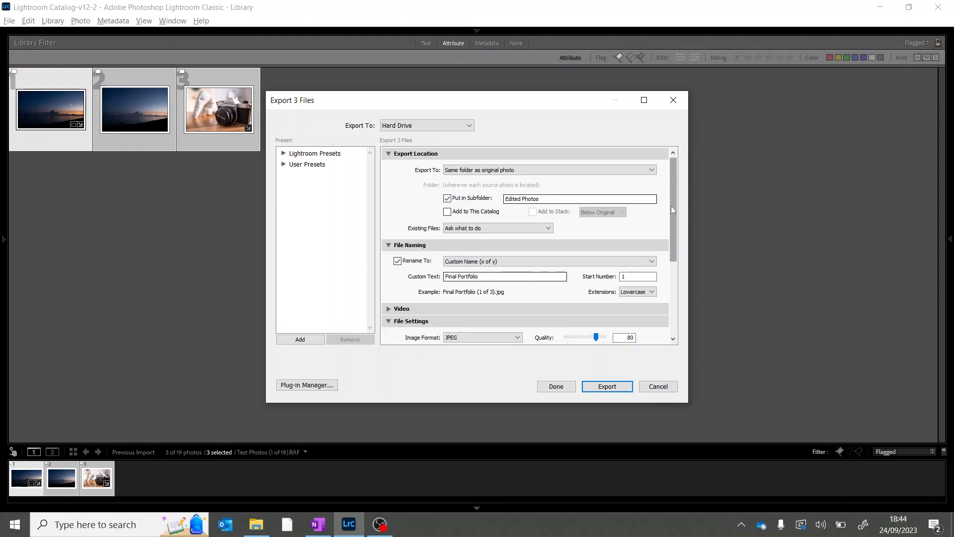
Use Final Portfolio as the custom text for the exported file names and JPEG as the image format
click(486, 275)
click(487, 276)
drag(673, 231, 672, 293)
click(505, 224)
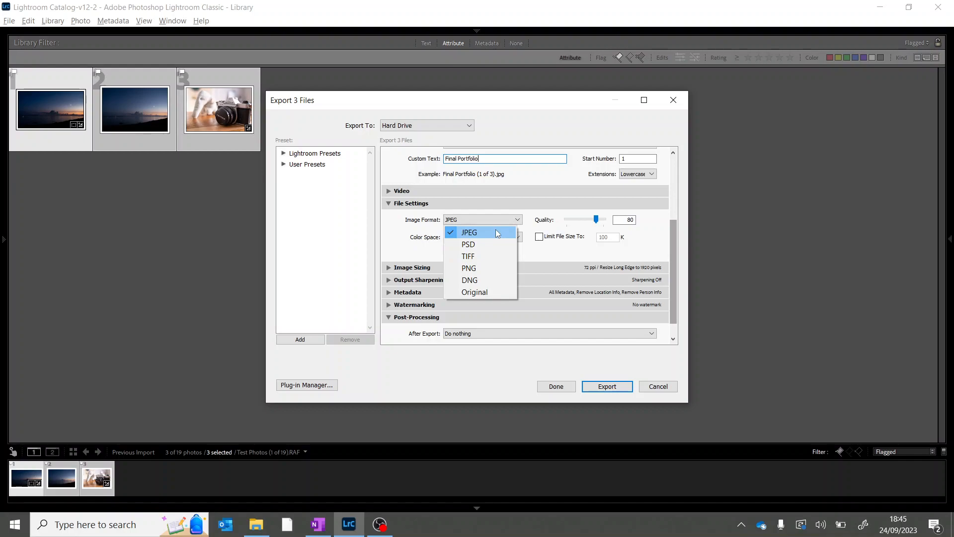
click(497, 233)
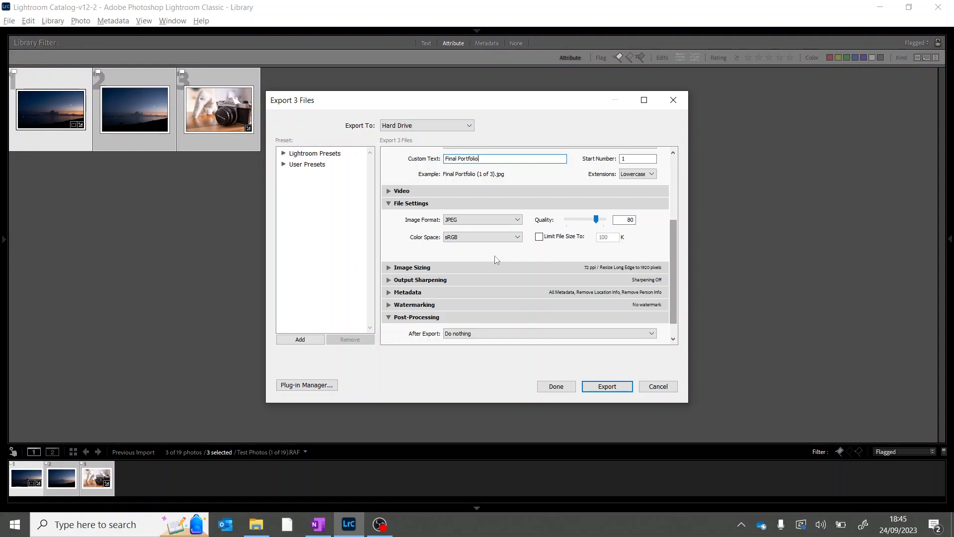
Set the export resolution to 300 pixels per inch, turn off Resize to Fit and export the three photos
click(481, 266)
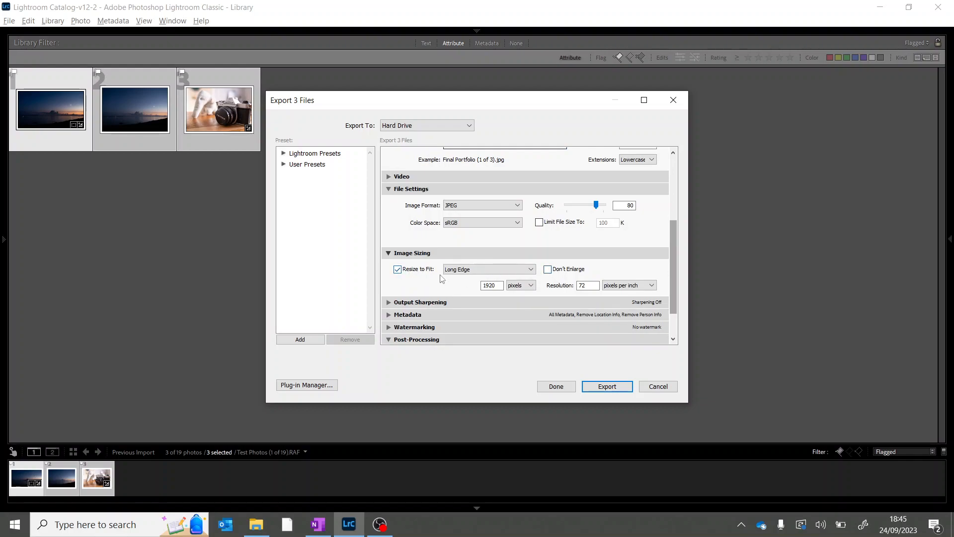
click(588, 284)
text(300)
click(494, 286)
click(409, 270)
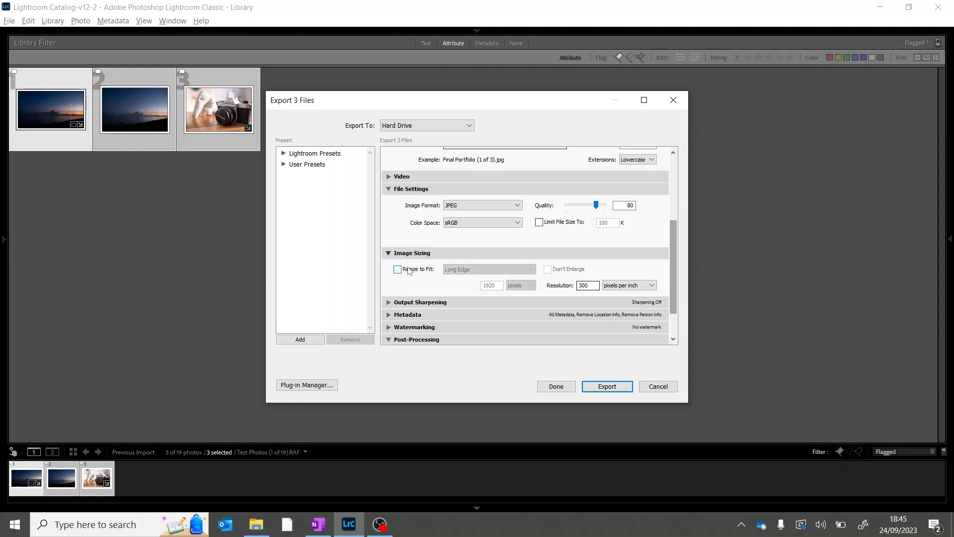
click(621, 389)
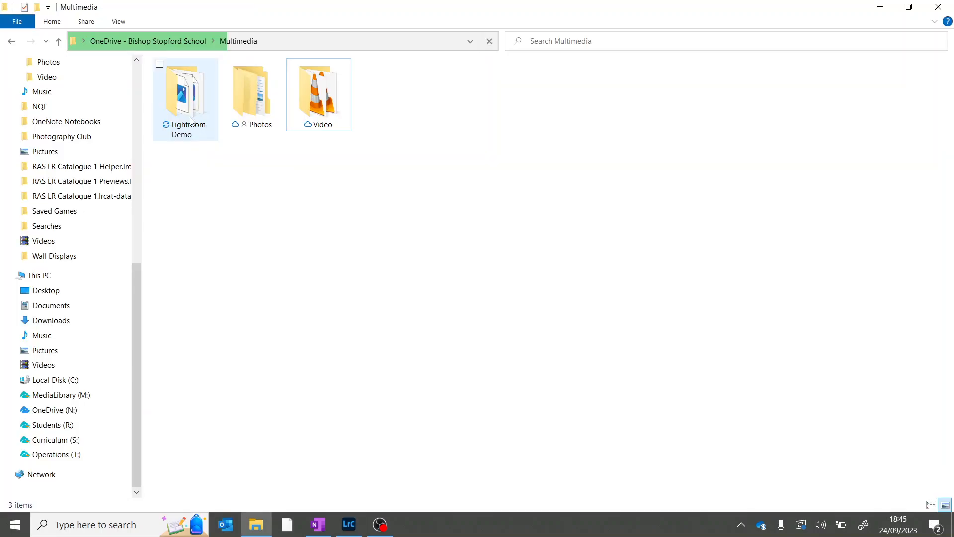
In File Explorer, open the Edited Photos subfolder of Lightroom Demo and view the exported Final Portfolio (1 of 3) image
double_click(191, 120)
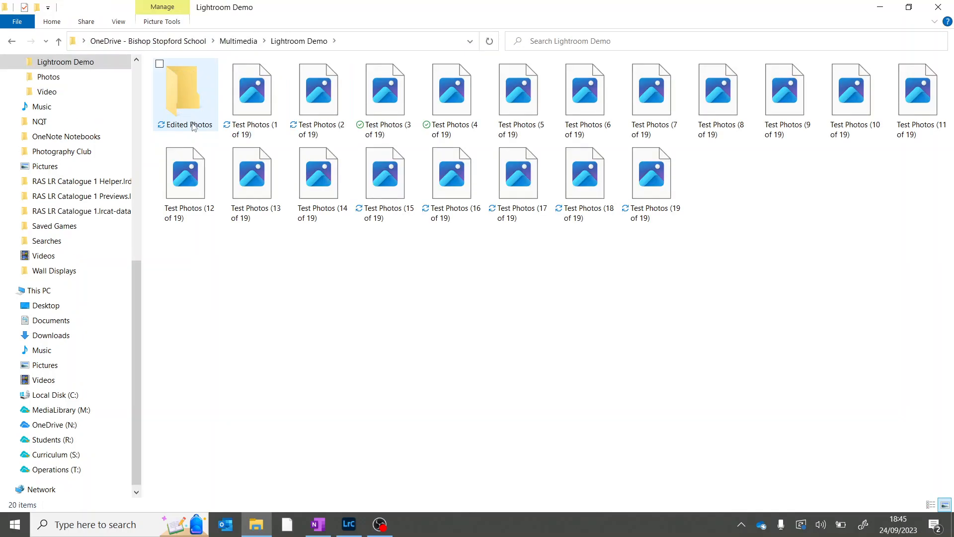
double_click(194, 70)
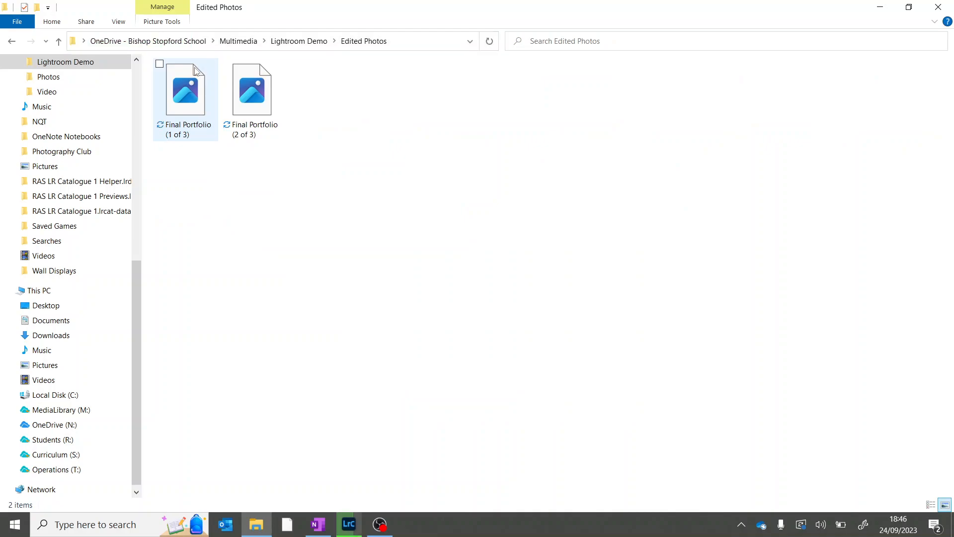
click(188, 97)
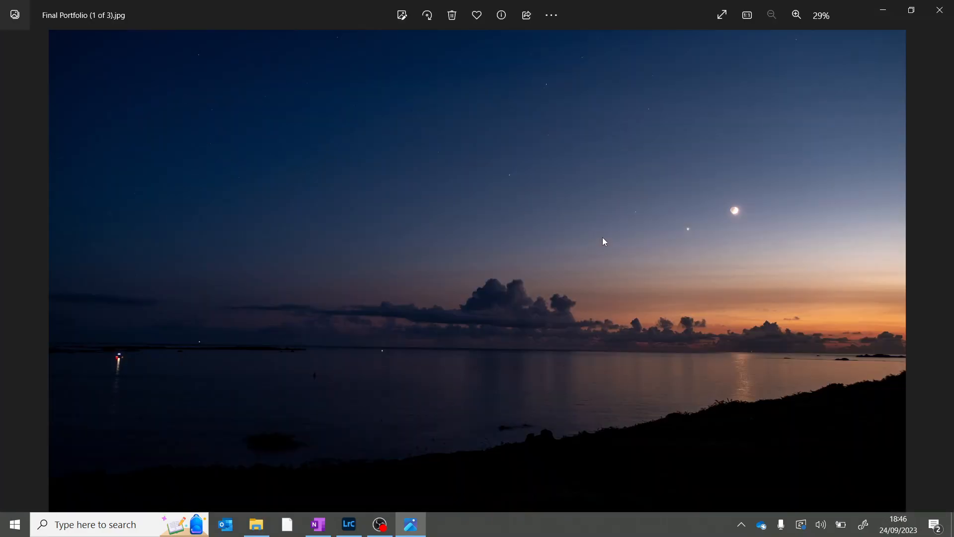
click(940, 10)
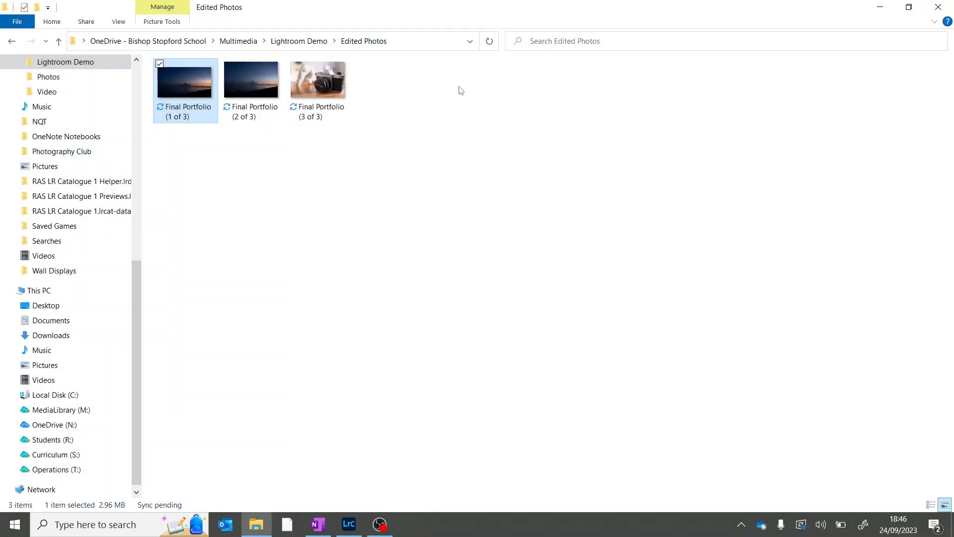
Check the dimensions and resolution in the detailed file properties of Final Portfolio (1 of 3)
right_click(189, 96)
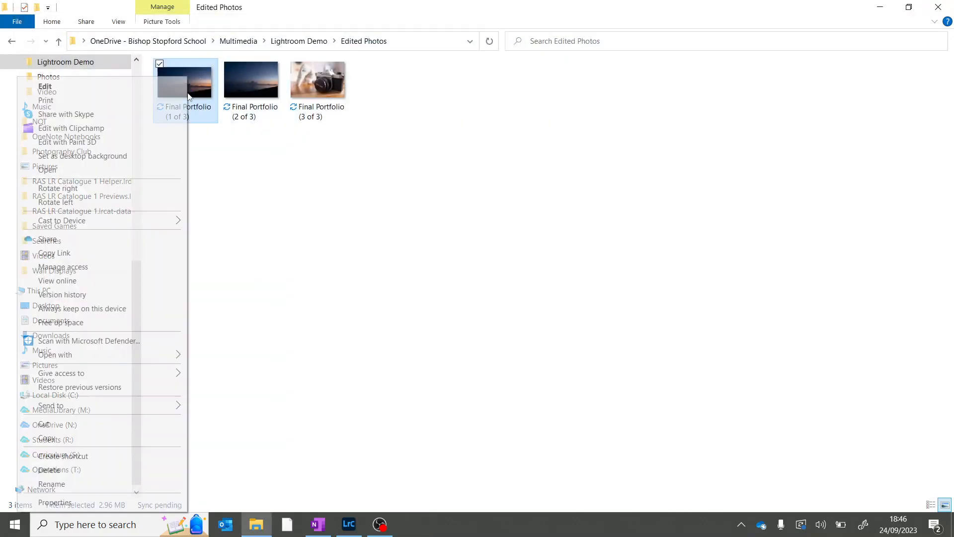
click(161, 502)
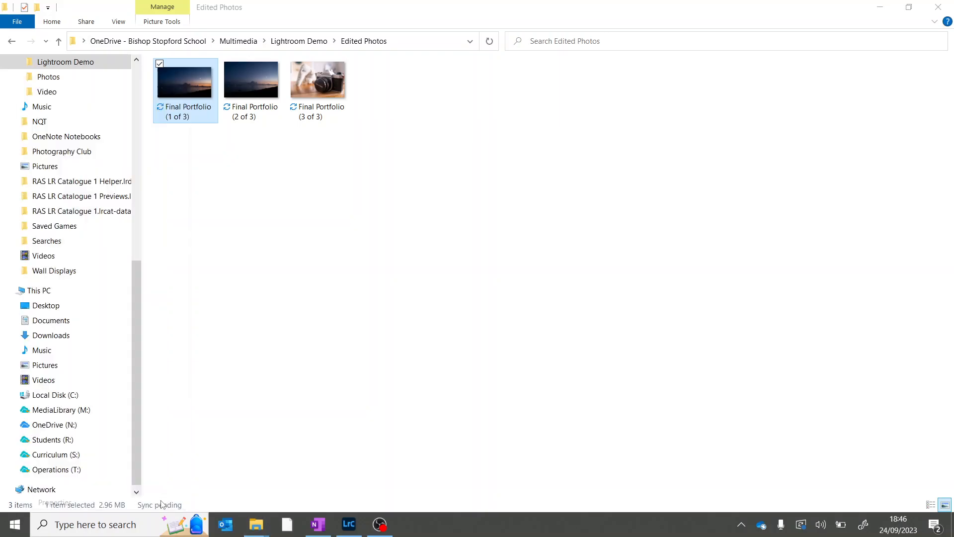
click(281, 125)
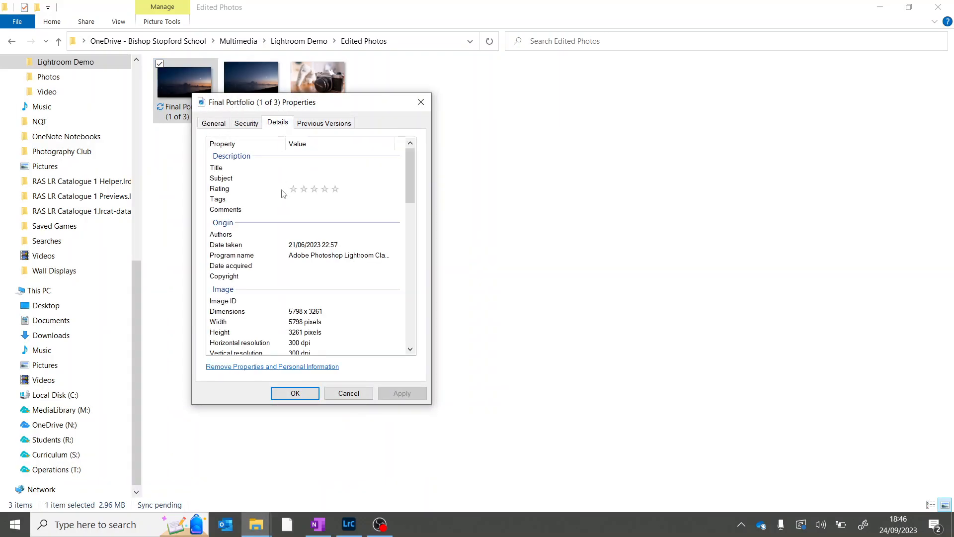
scroll(376, 224, down, 3)
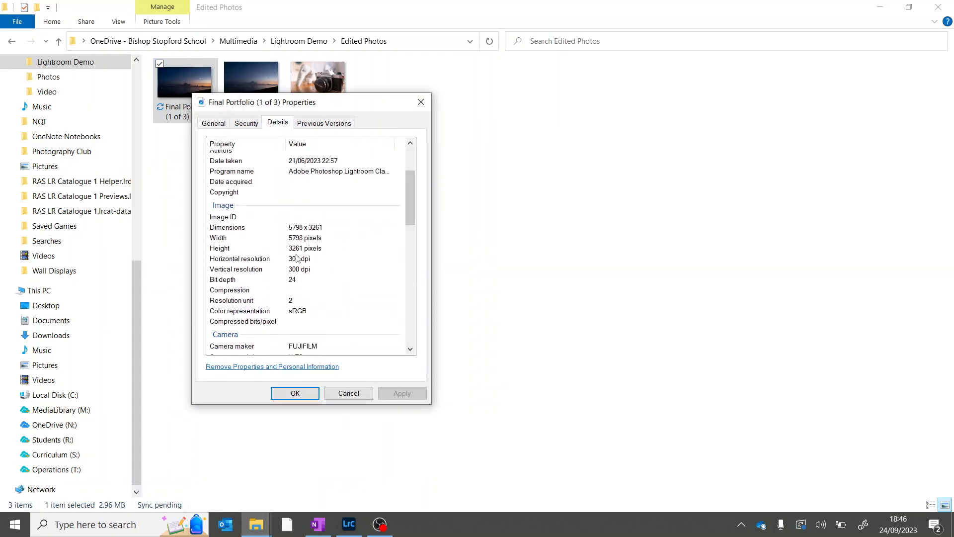